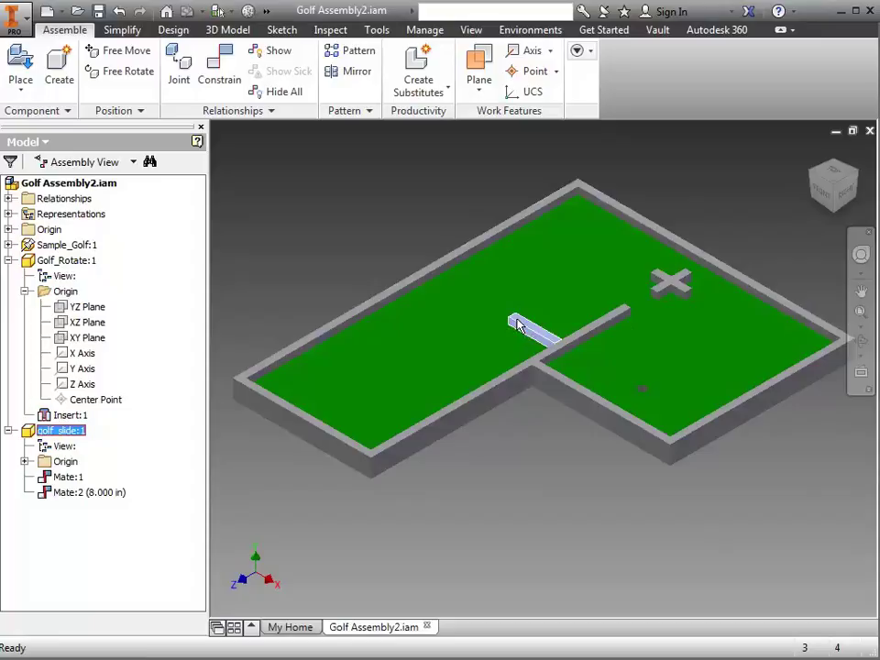
Nudge the slide bar and mate its face to the long divider bar, creating Mate:3
left_click_drag(518, 326, 474, 299)
left_click(220, 69)
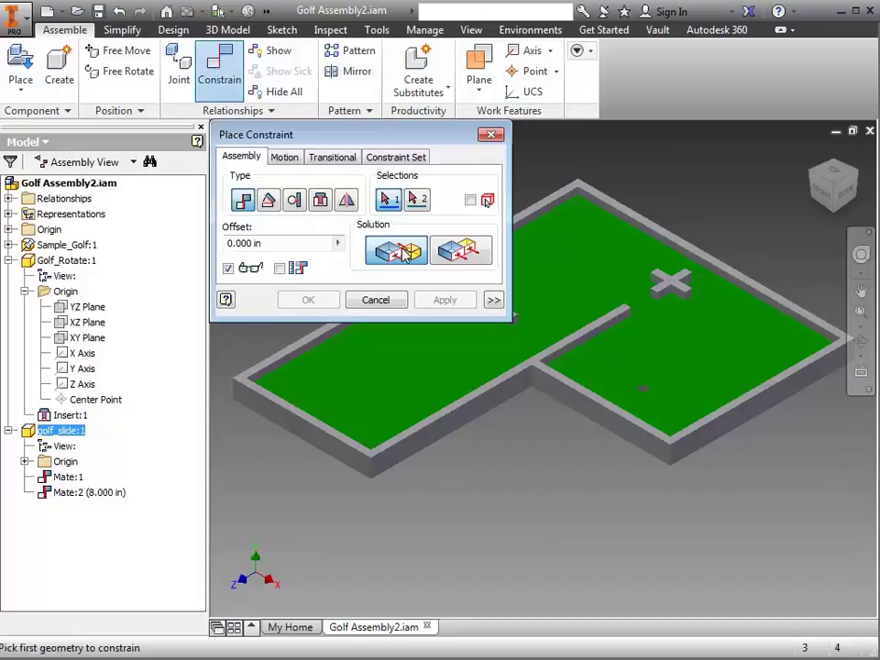
scroll(541, 320, "down", 5)
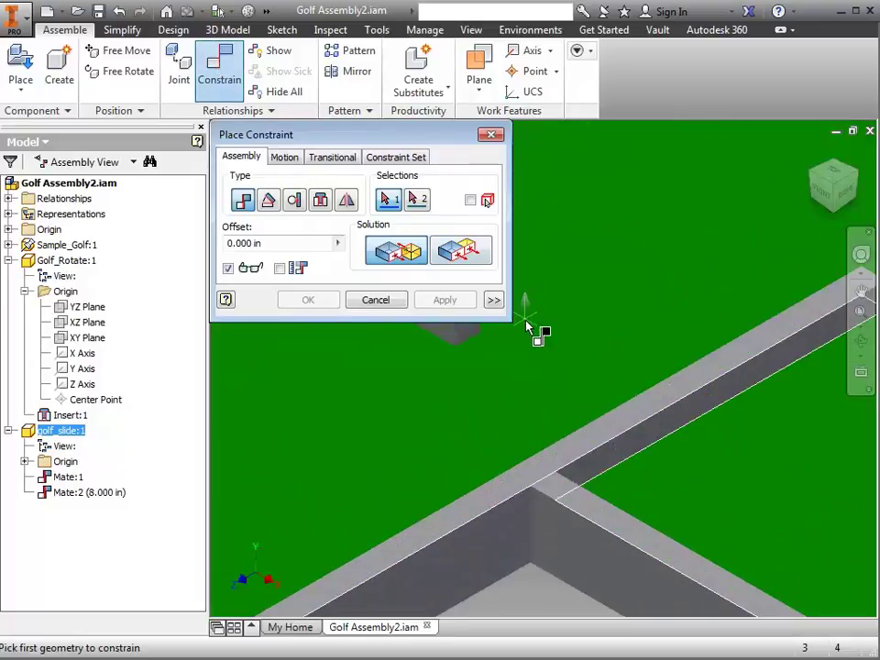
left_click(475, 336)
middle_click_drag(719, 333, 800, 210, "shift")
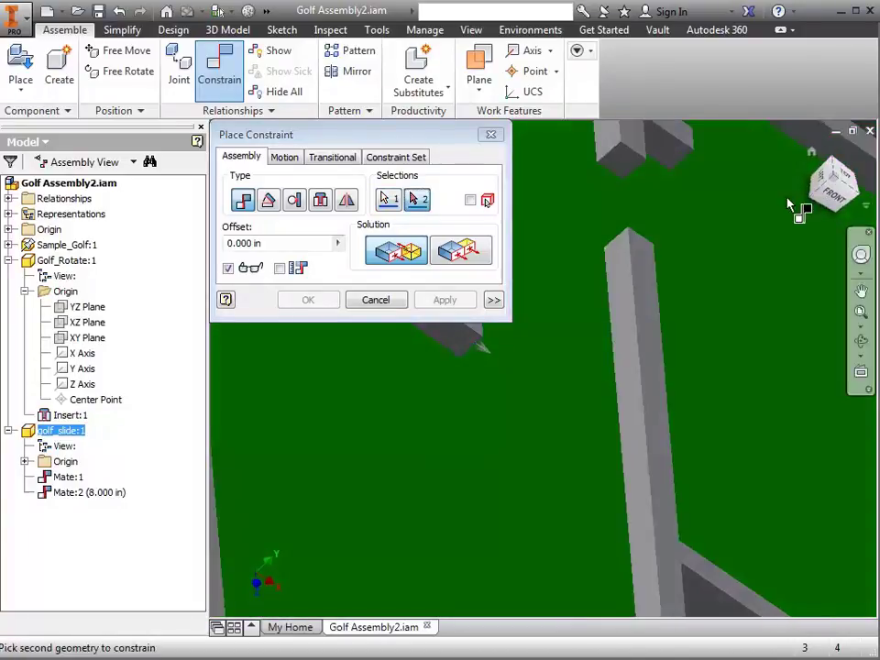
left_click(638, 446)
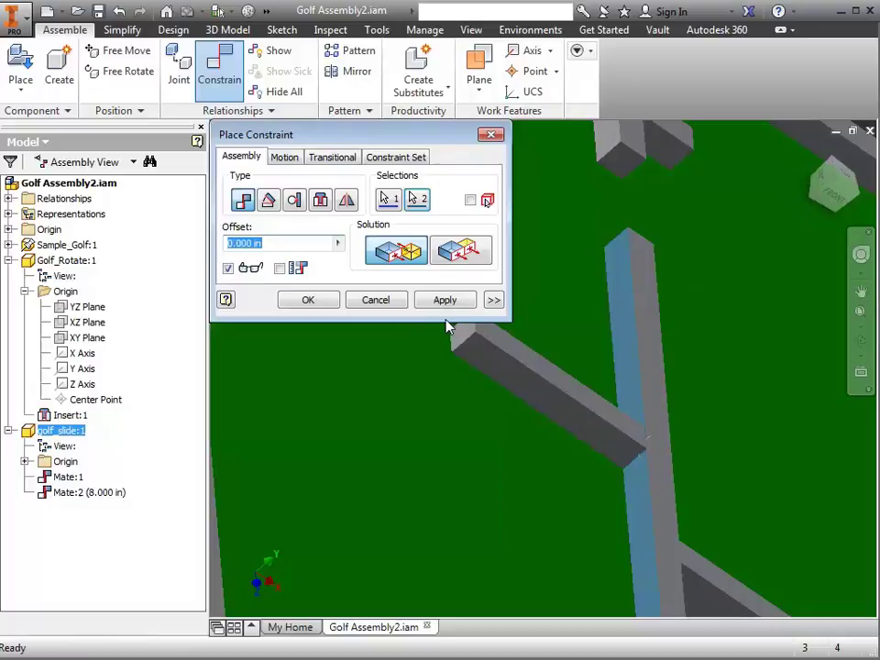
left_click(315, 299)
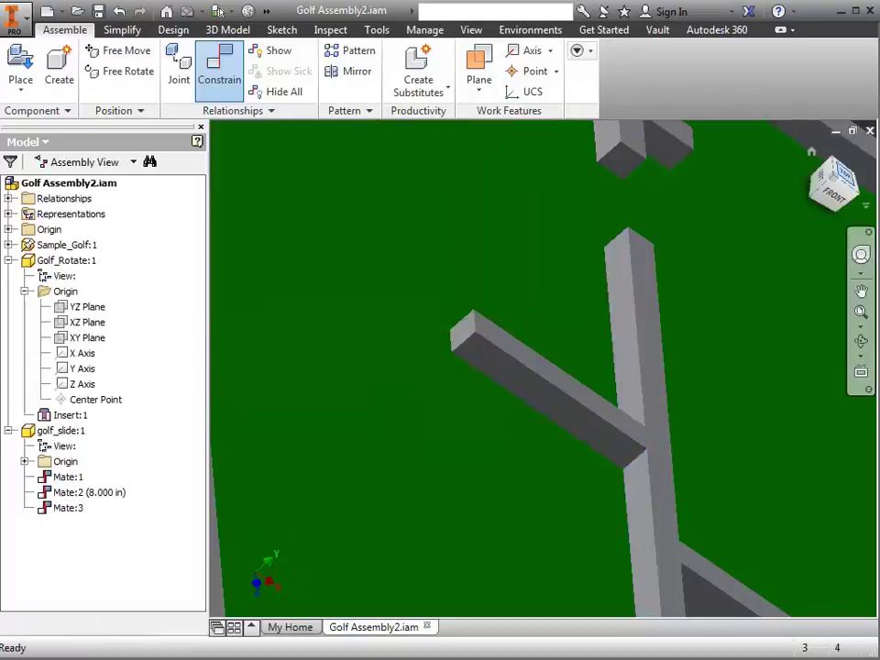
left_click(811, 151)
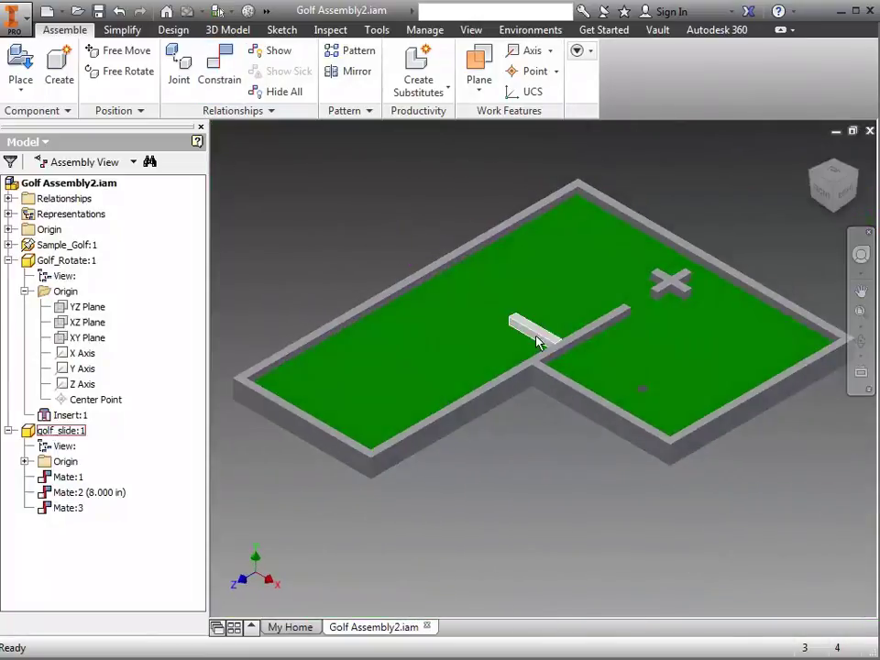
left_click(536, 333)
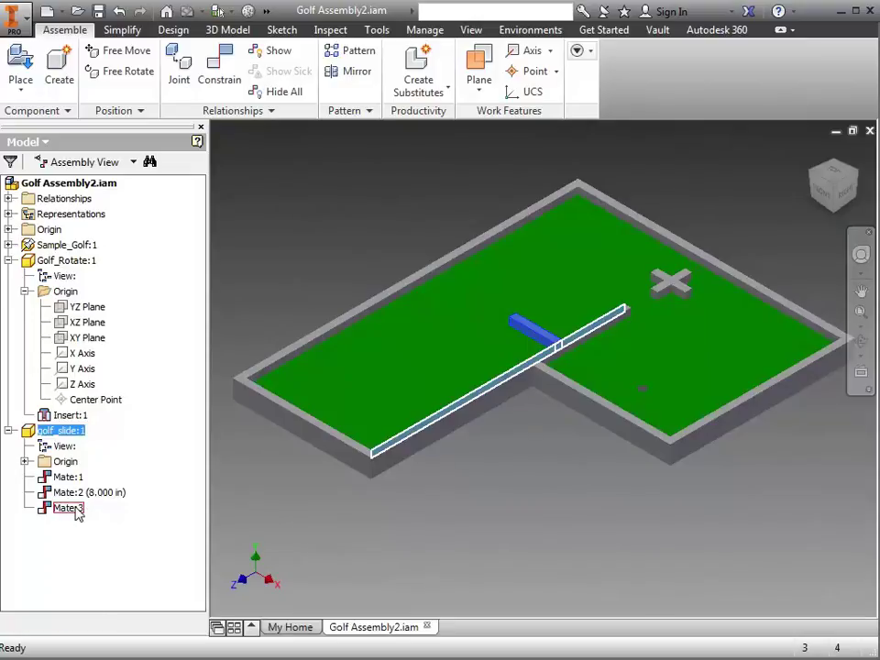
Drive Mate:3 with an End value of 3.5 in, running it forward and back
left_click(75, 510)
right_click(75, 510)
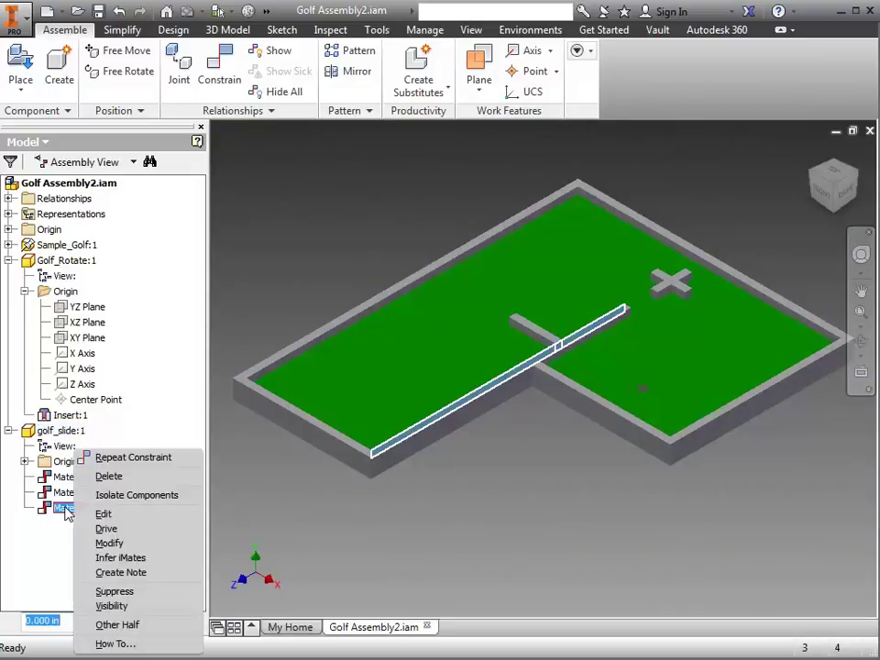
left_click(106, 529)
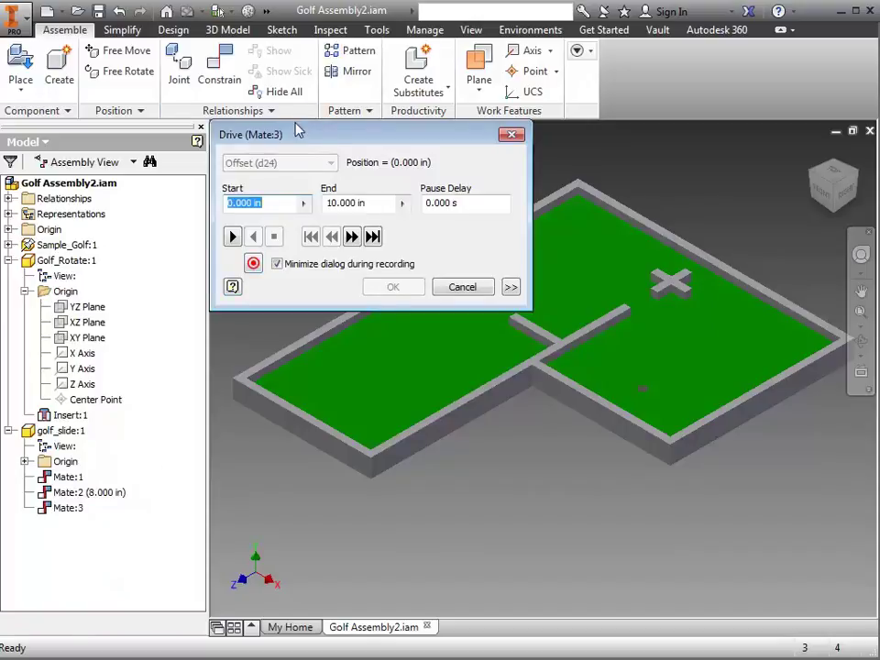
left_click_drag(314, 135, 258, 81)
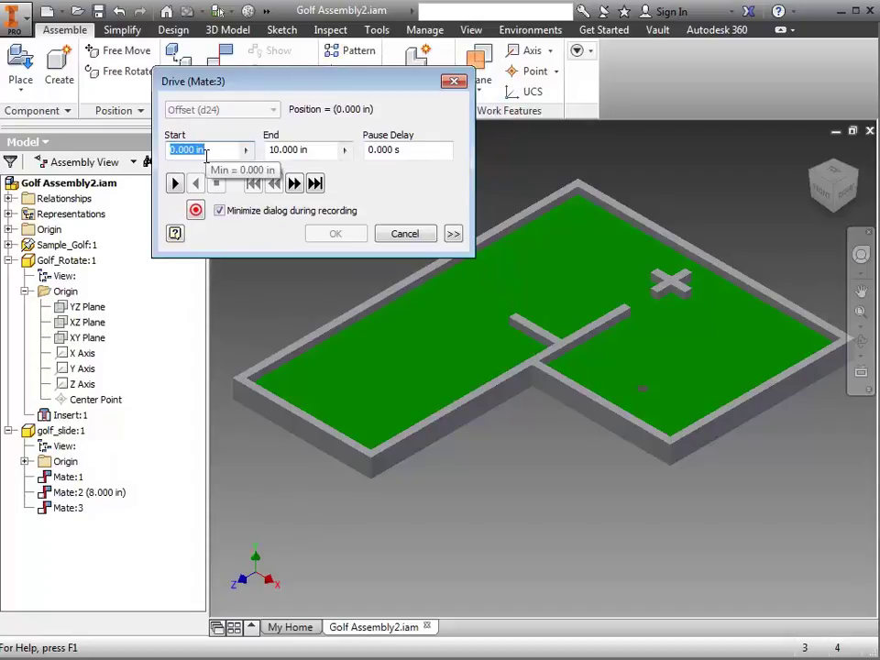
left_click_drag(309, 150, 281, 151)
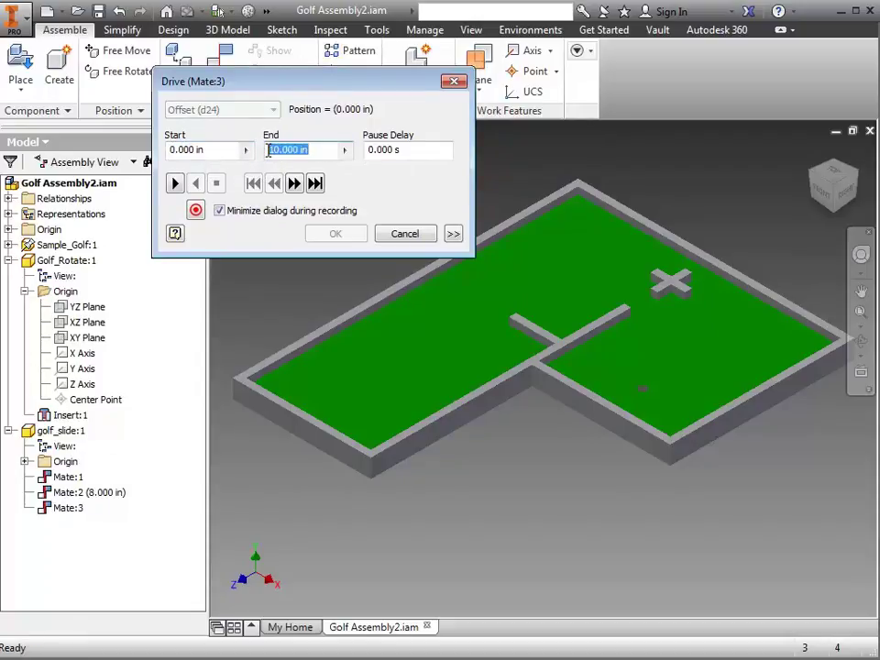
type("3.5")
left_click(175, 184)
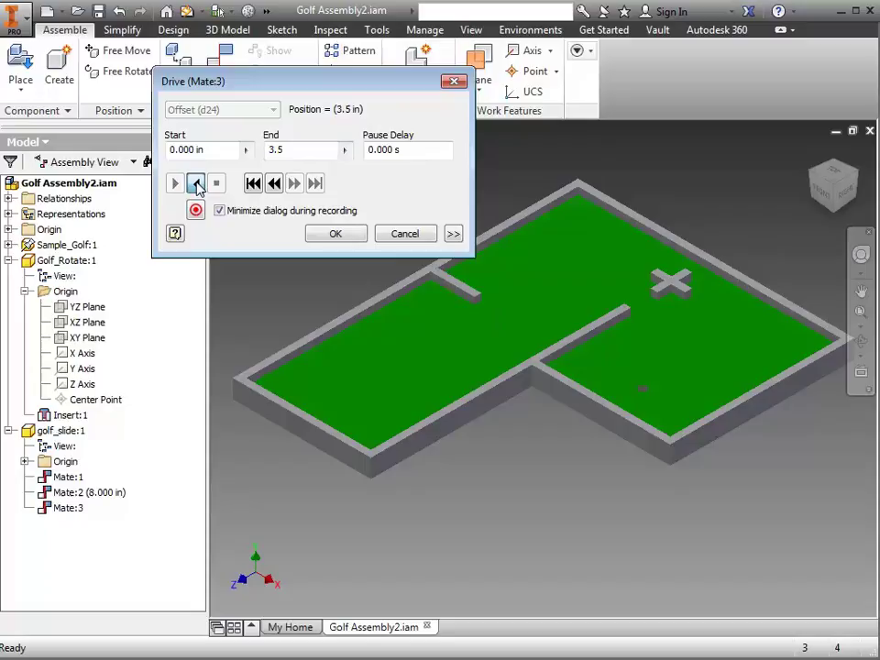
left_click(196, 183)
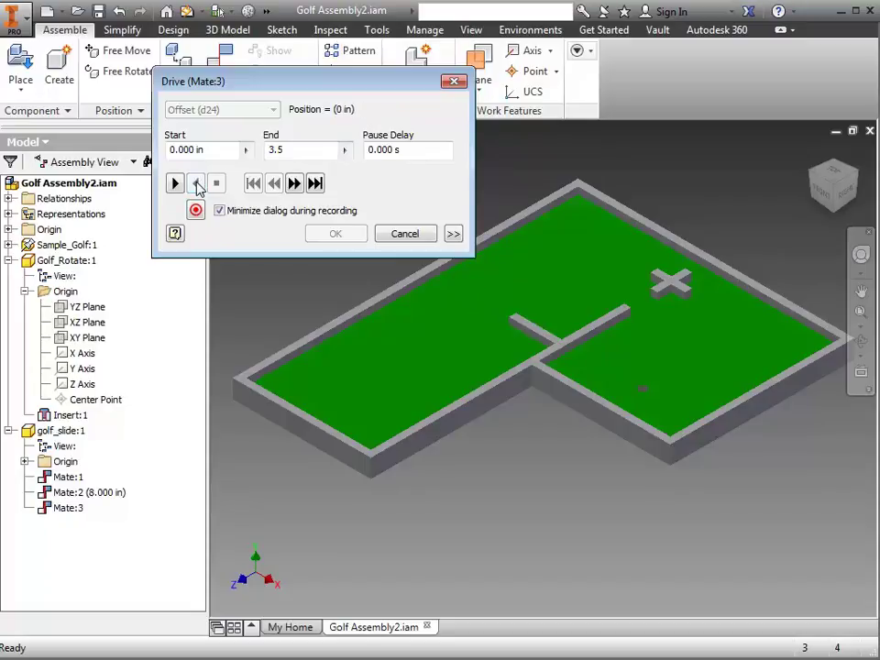
Set the drive increment to 0.1 in, replay forward and reverse, and close the drive settings
left_click(453, 236)
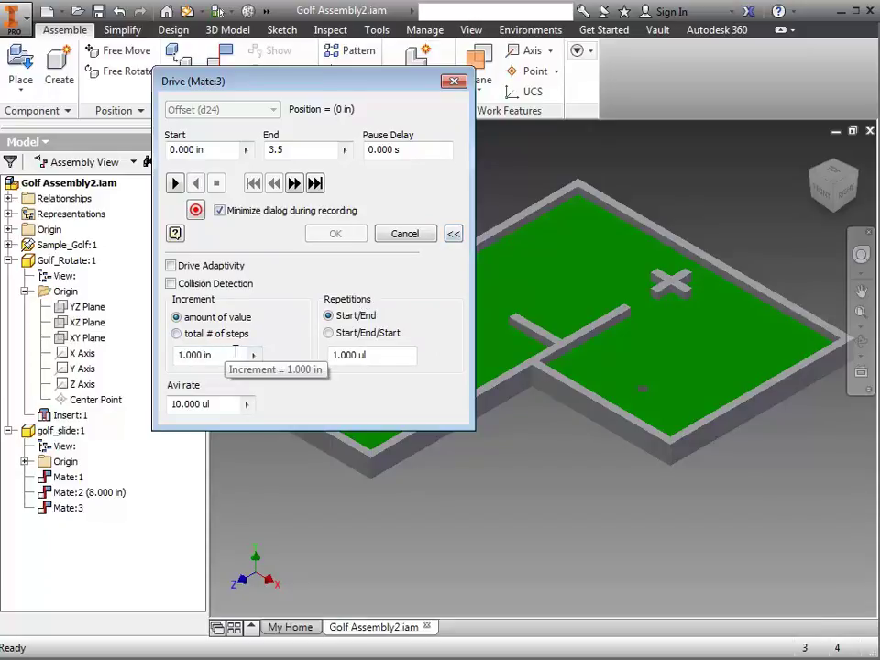
left_click_drag(230, 355, 171, 353)
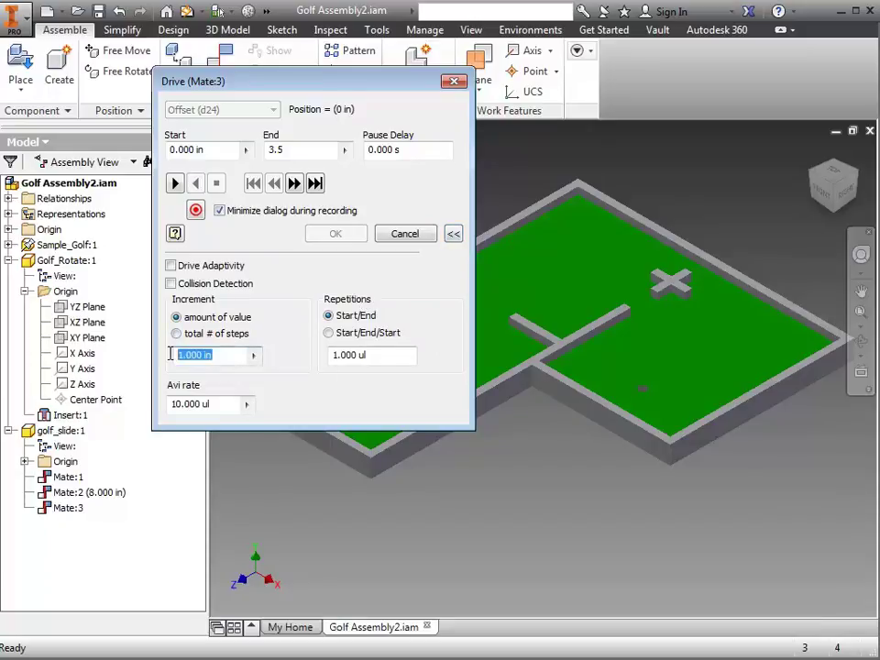
type(".1")
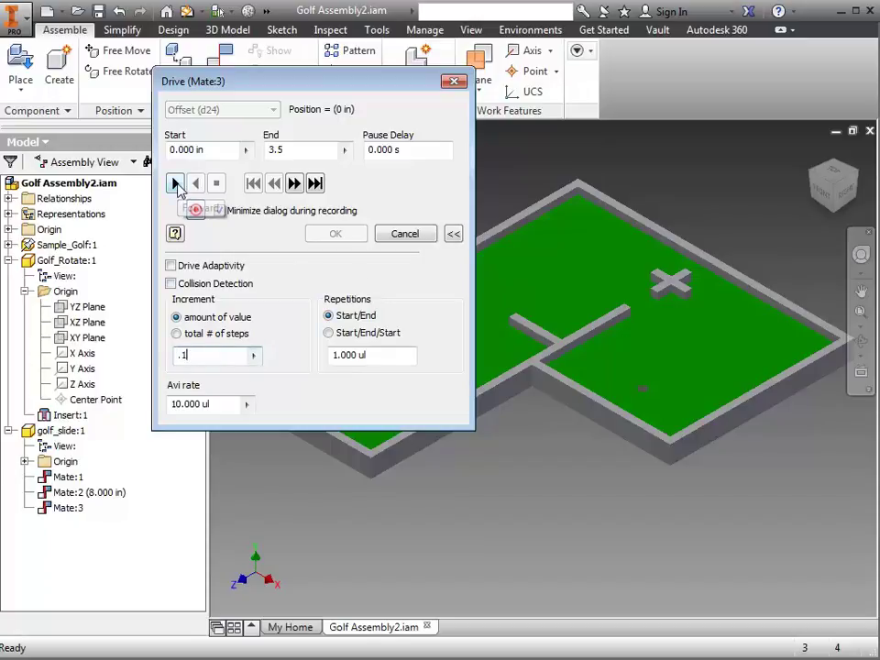
left_click_drag(259, 92, 157, 73)
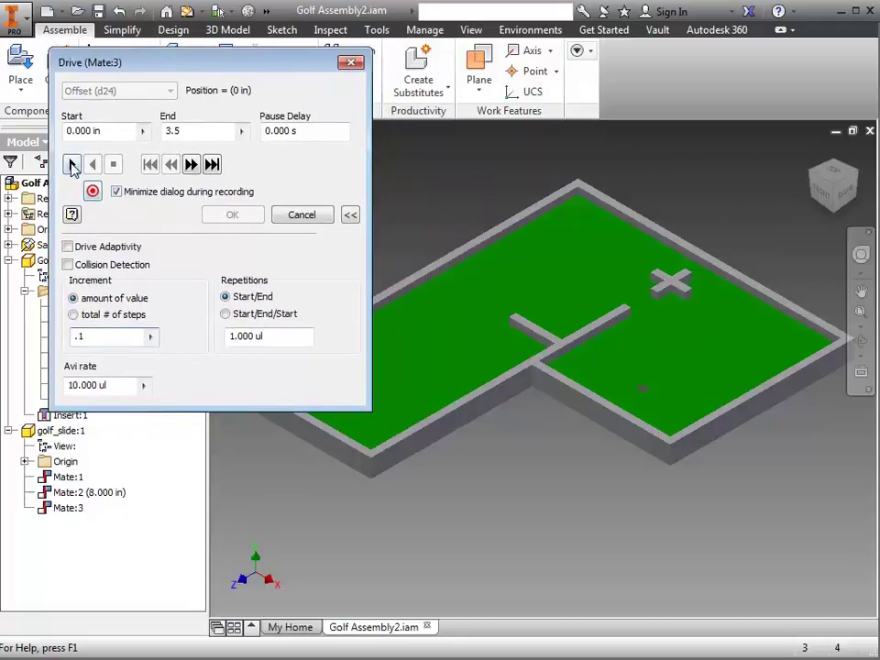
left_click(73, 163)
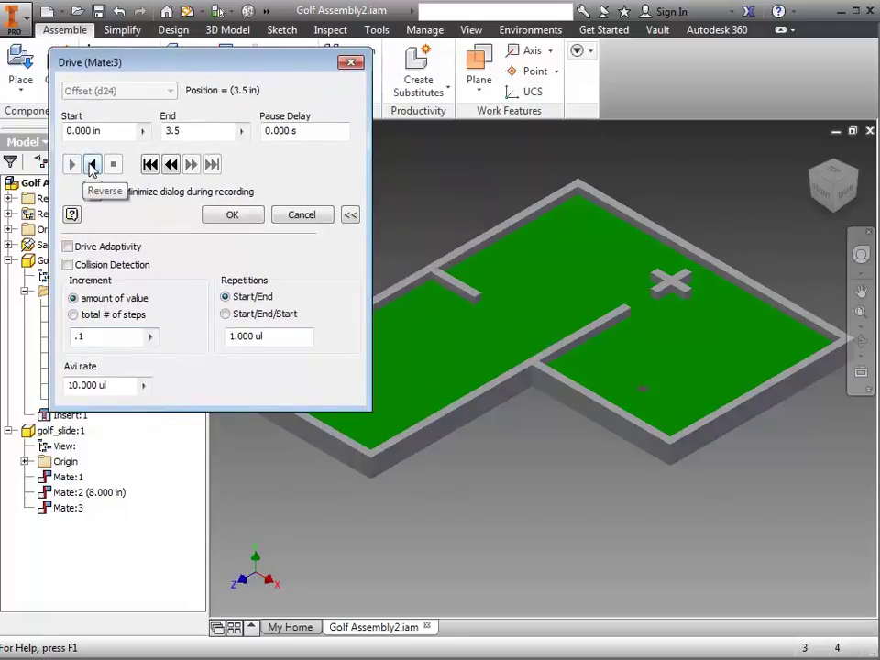
left_click(91, 164)
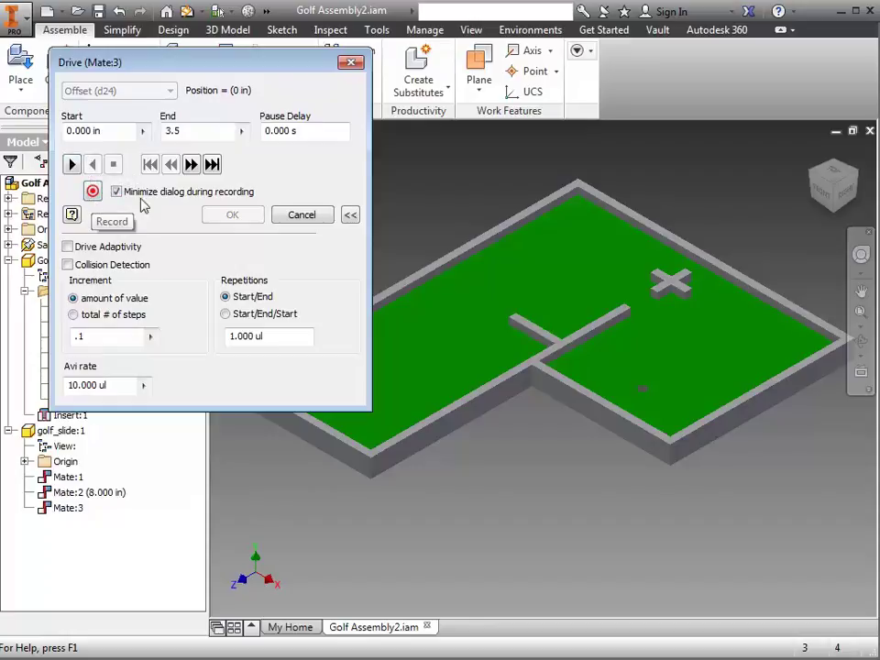
left_click(352, 64)
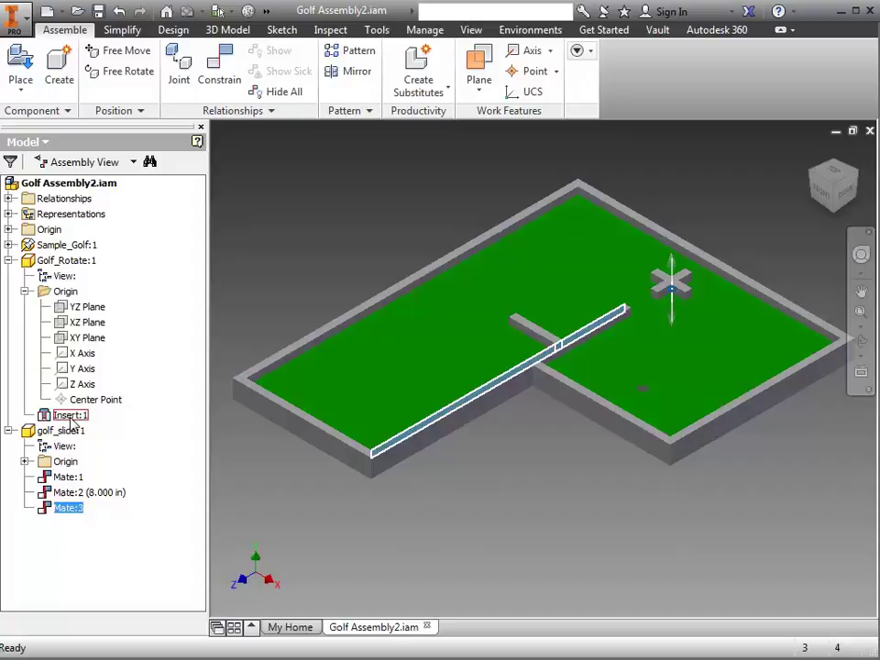
Add a directed 0.00 deg Angle:1 constraint between Golf_Rotate's XY Plane and the outer wall face
left_click(223, 75)
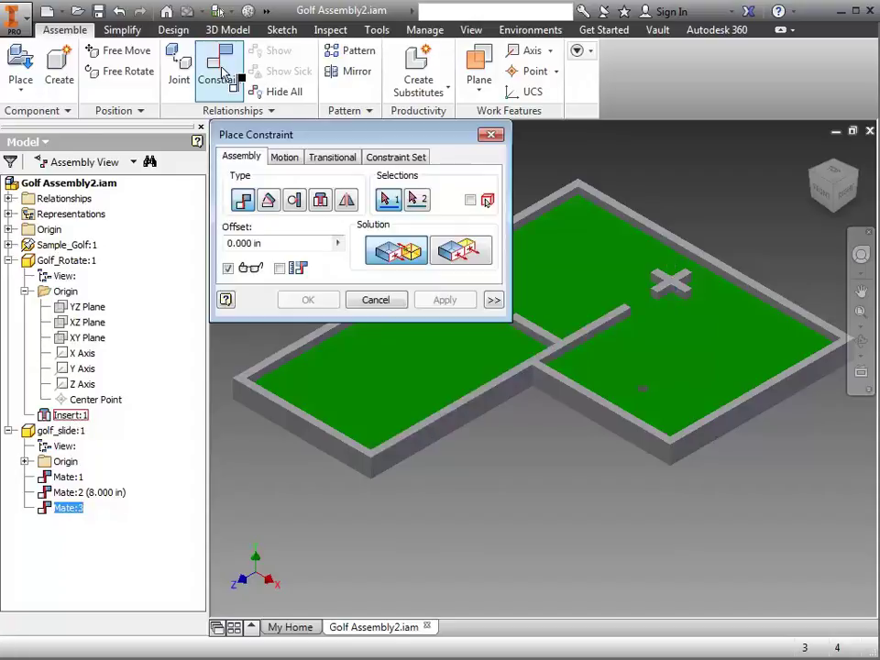
left_click(268, 200)
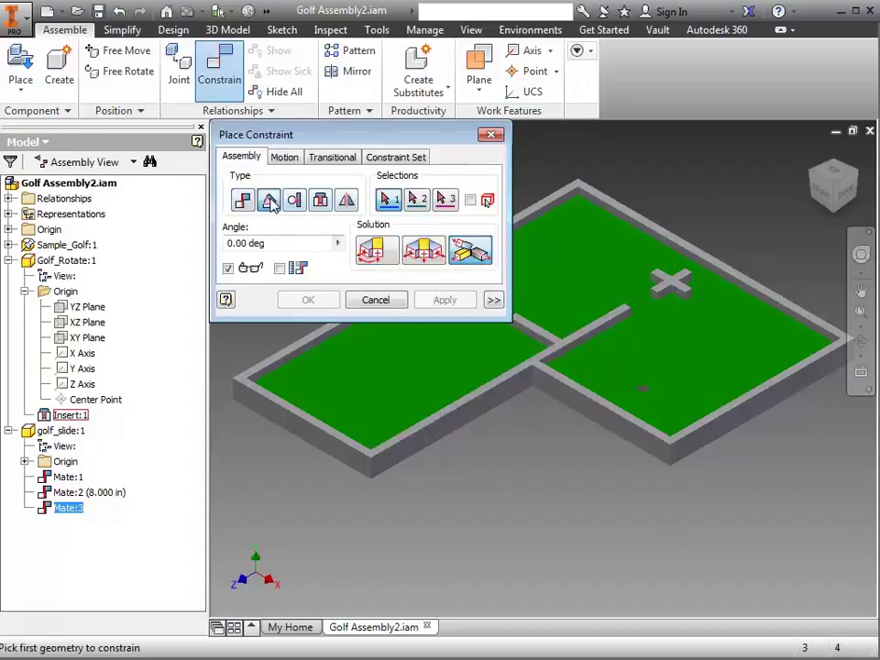
left_click(376, 252)
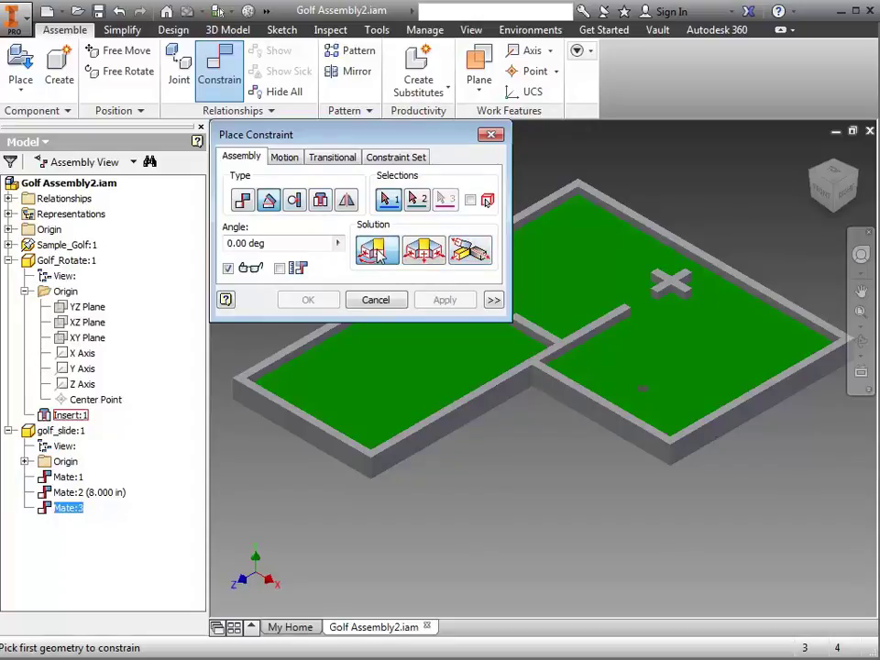
left_click(96, 338)
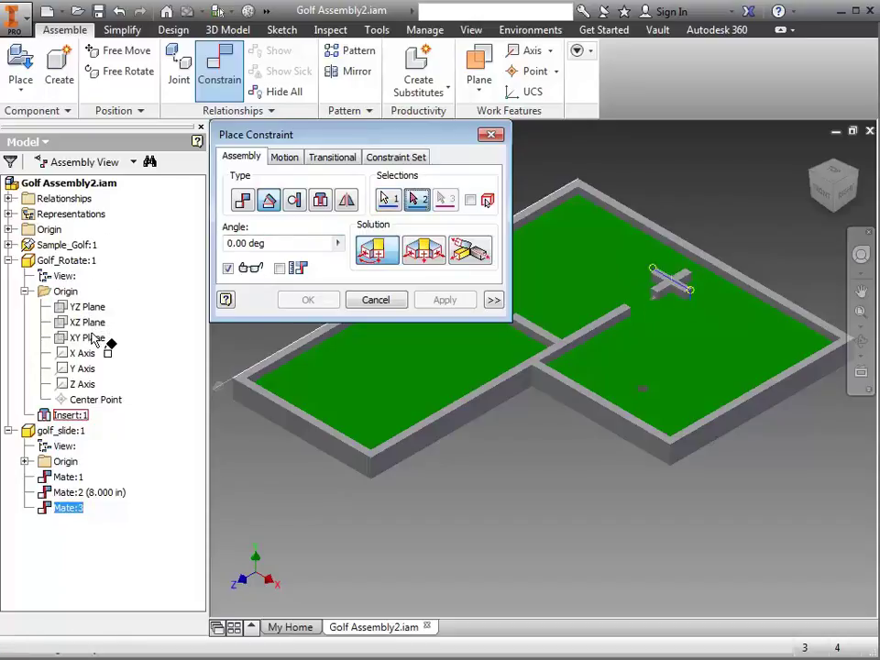
left_click(589, 416)
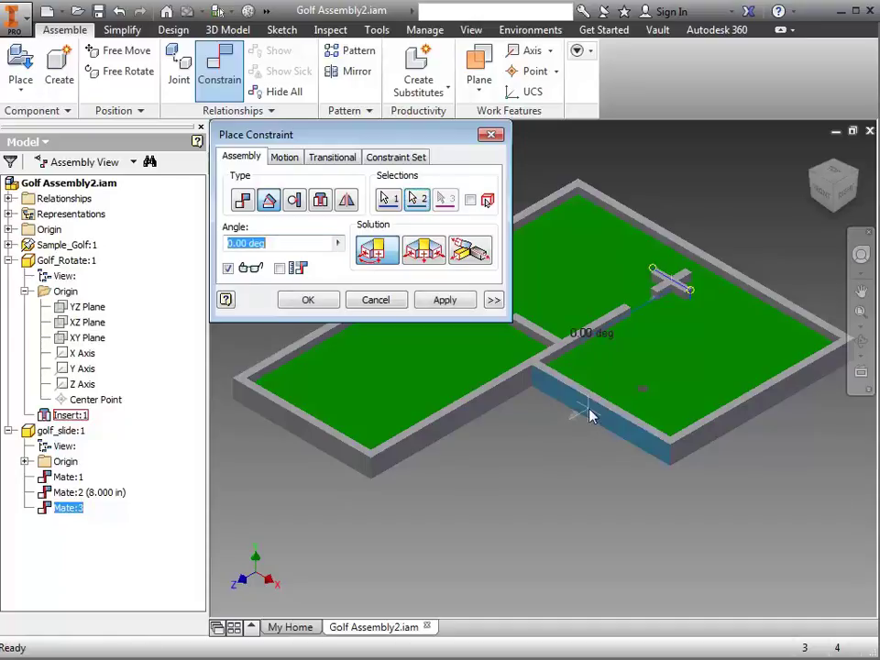
left_click(443, 299)
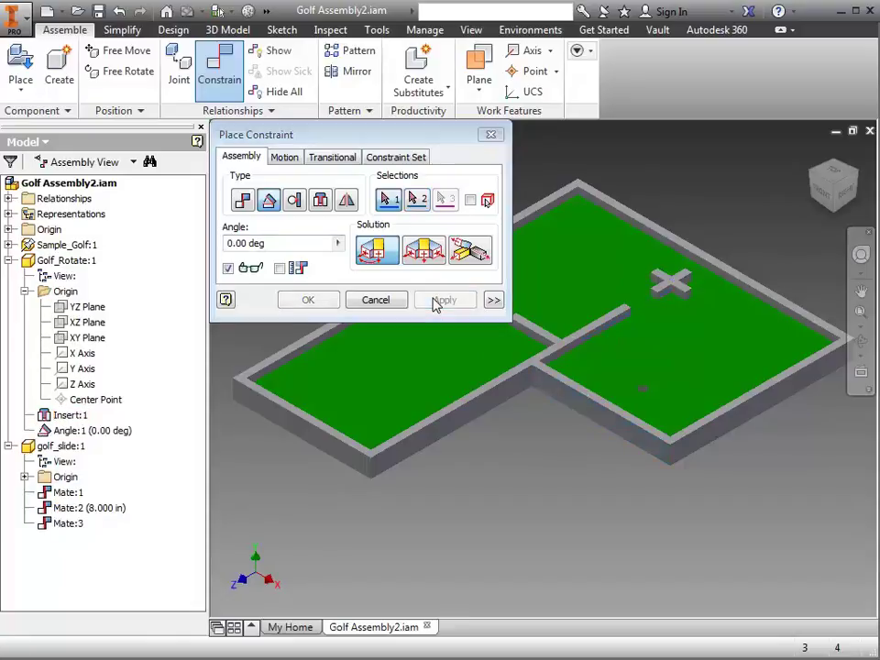
left_click(493, 135)
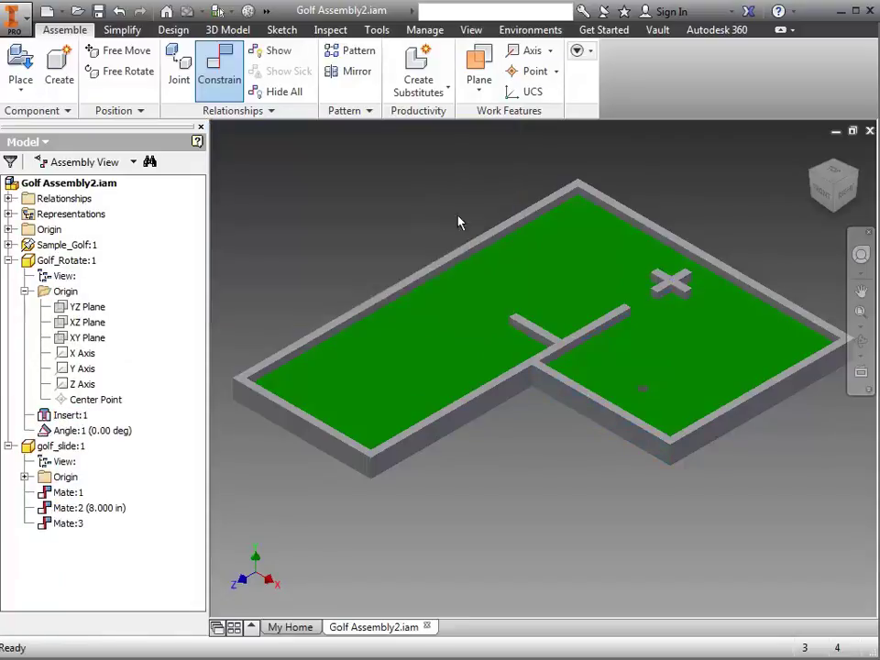
Drive Angle:1 to an End of 1500 deg, playing the rotation forward and back
right_click(107, 430)
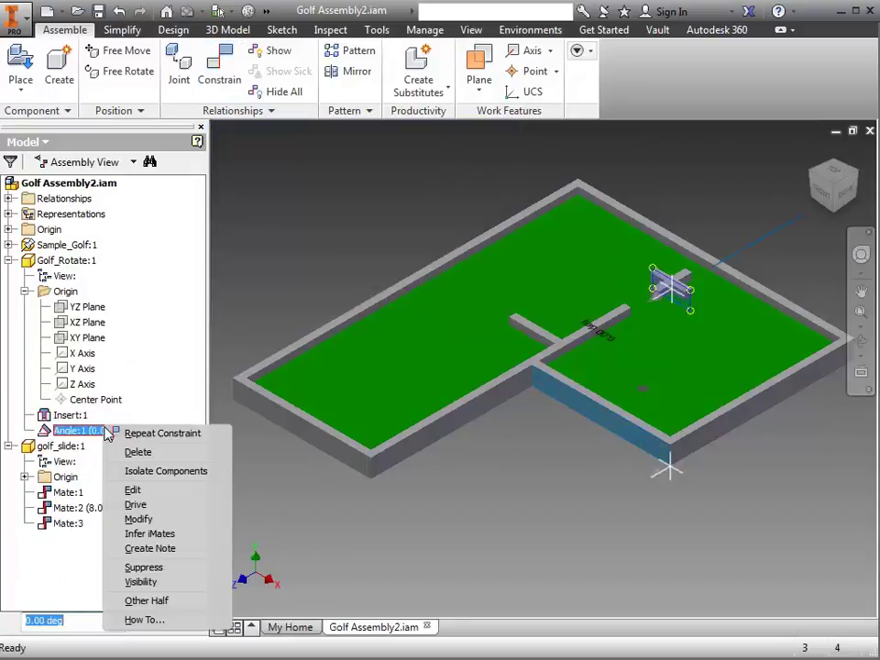
left_click(134, 504)
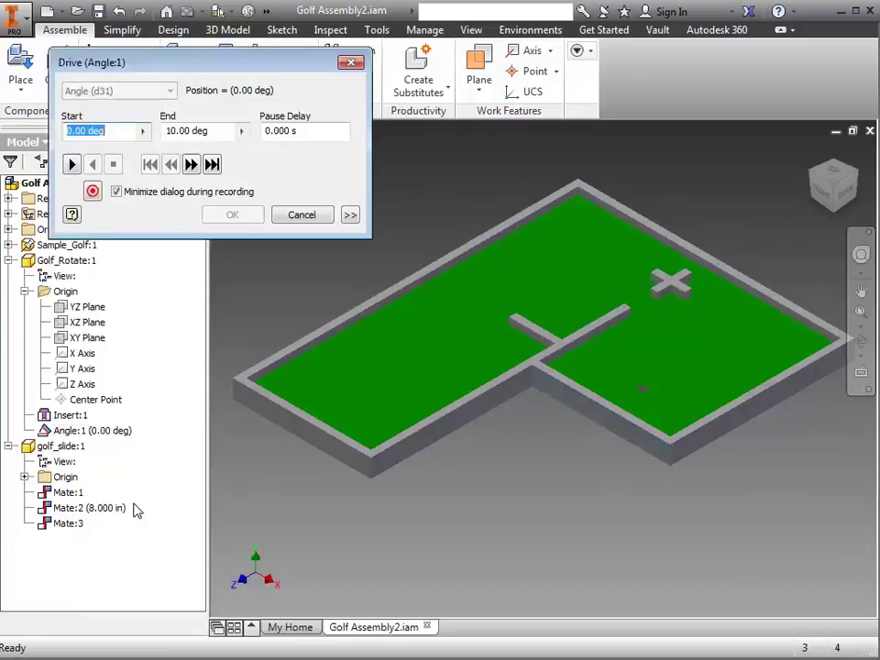
left_click(214, 131)
type("1500")
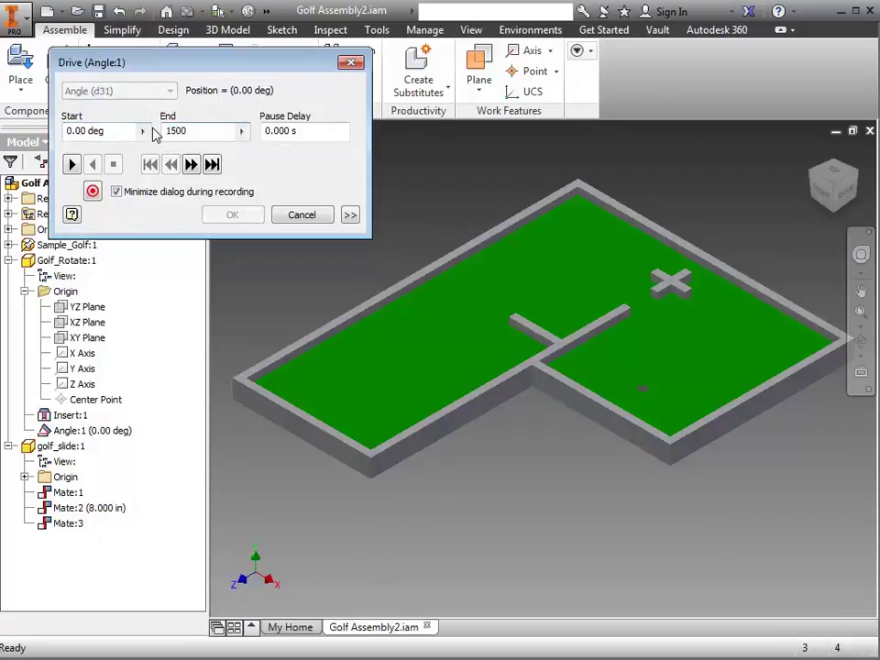
left_click(72, 164)
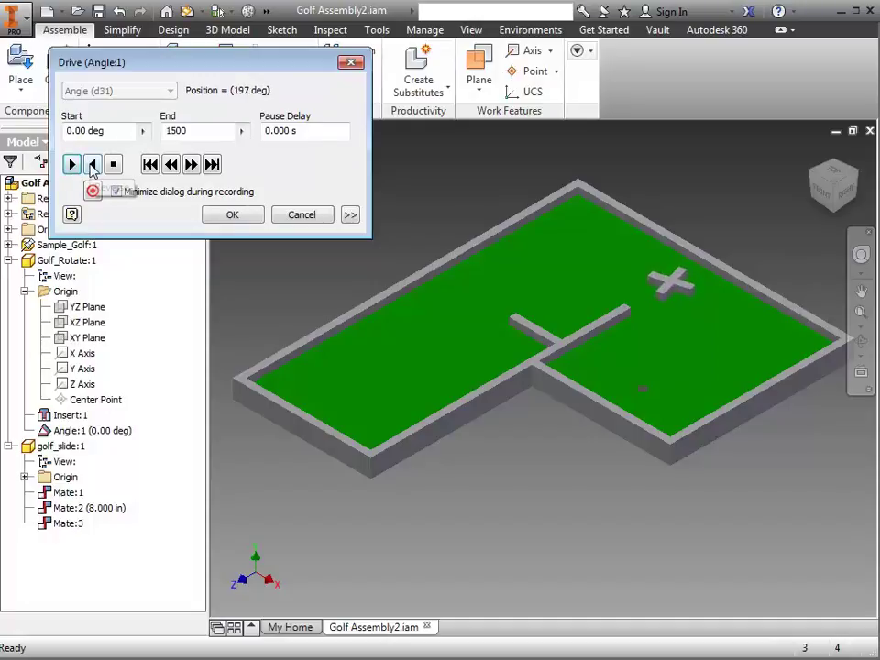
left_click(93, 164)
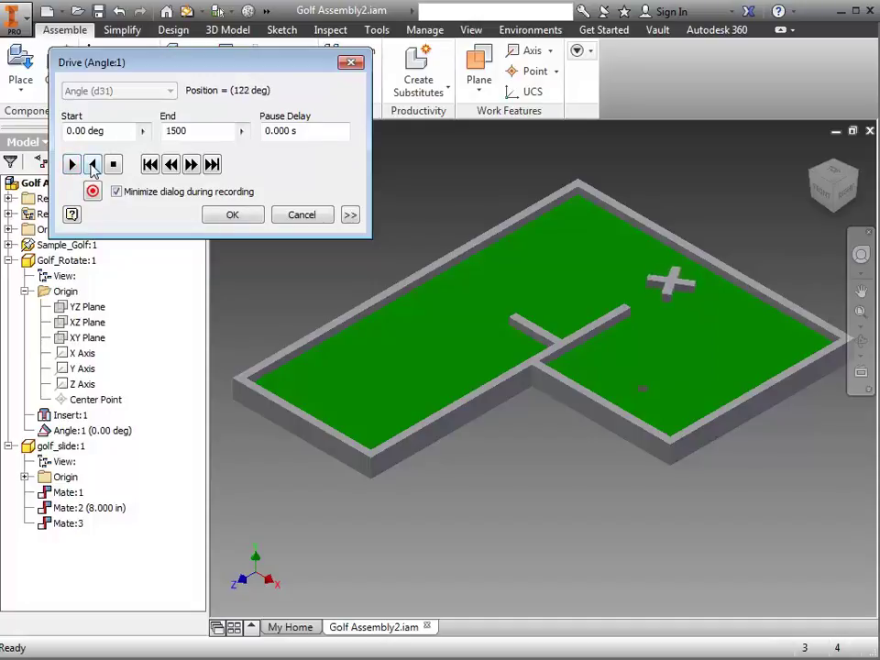
Set the drive increment to 5 deg, replay the spin forward and back, and close the settings
left_click(350, 214)
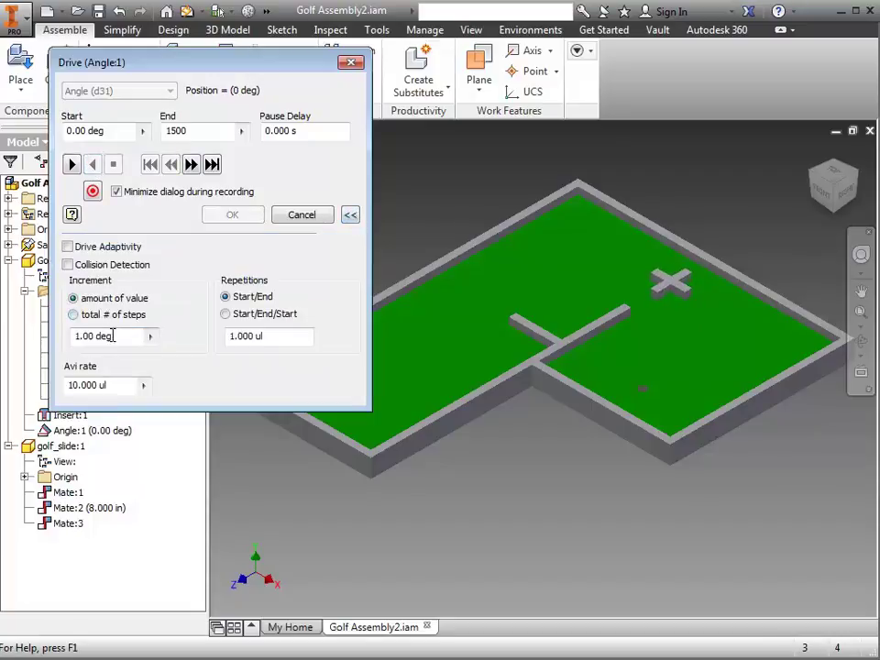
left_click_drag(117, 335, 70, 336)
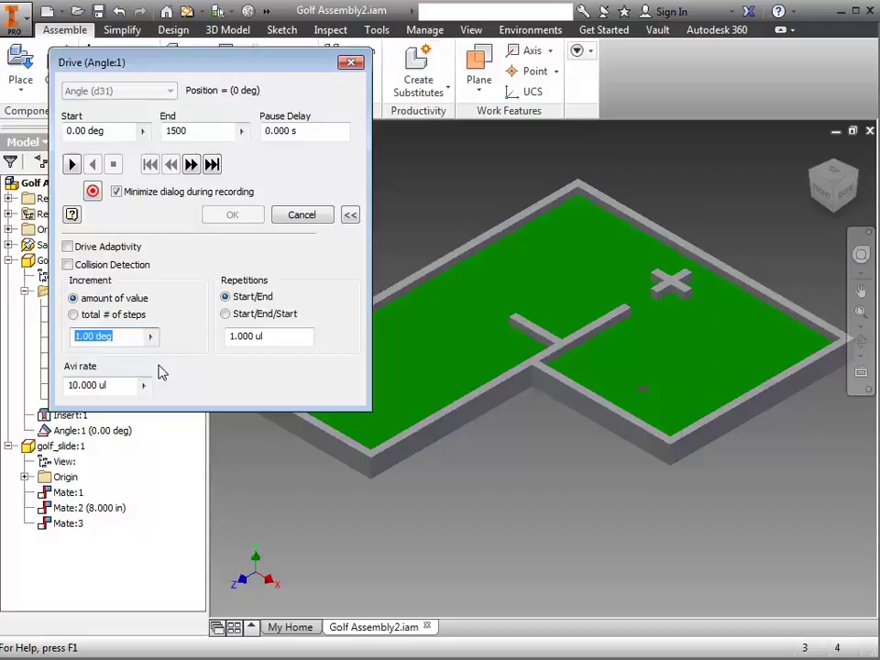
type("5")
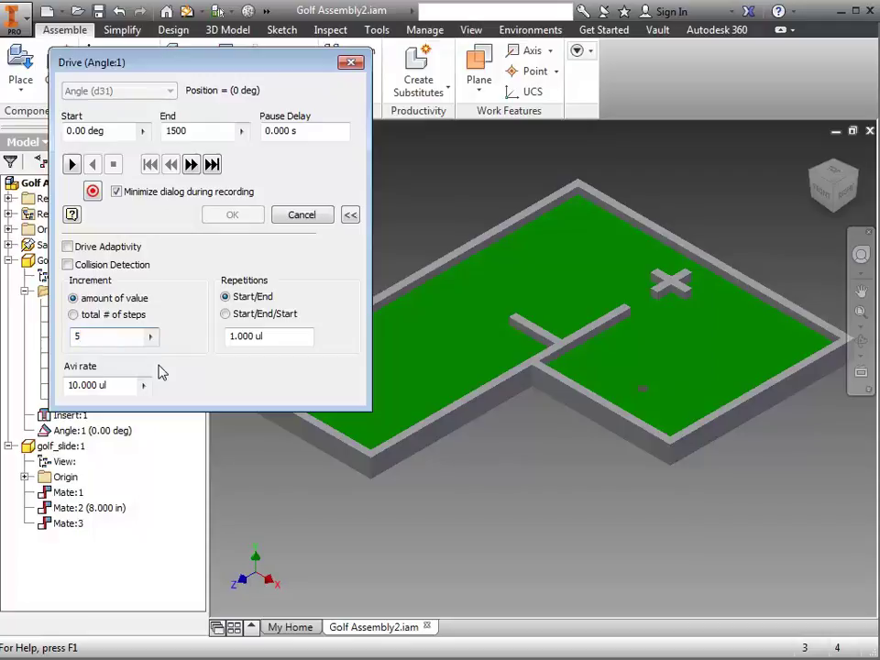
left_click(73, 165)
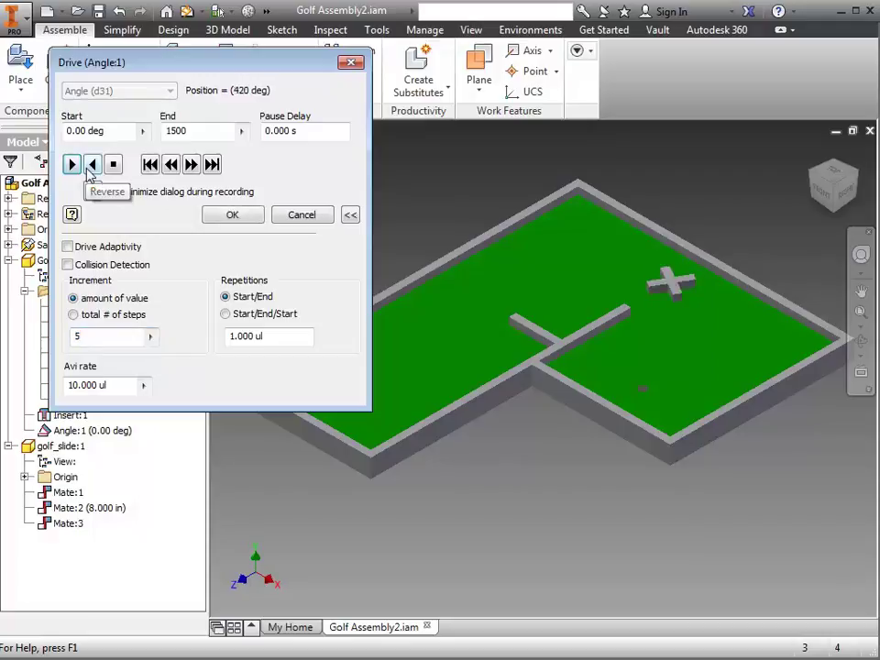
left_click(93, 165)
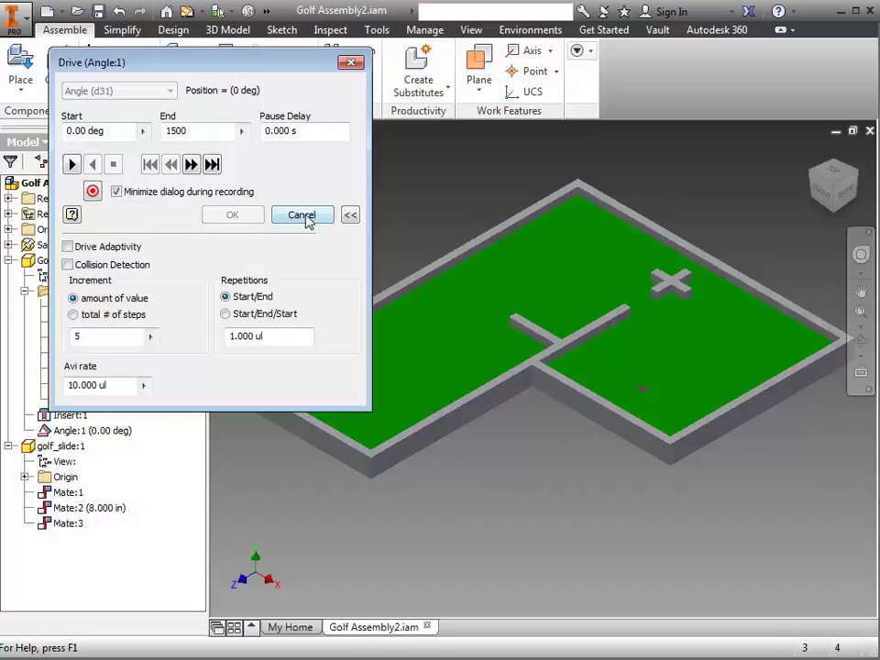
left_click(352, 63)
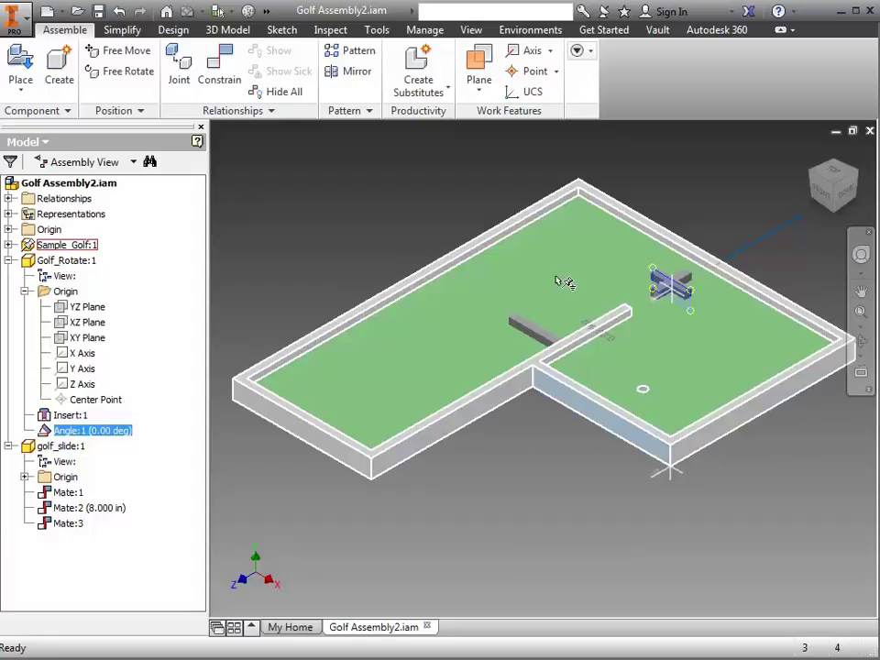
left_click(560, 258)
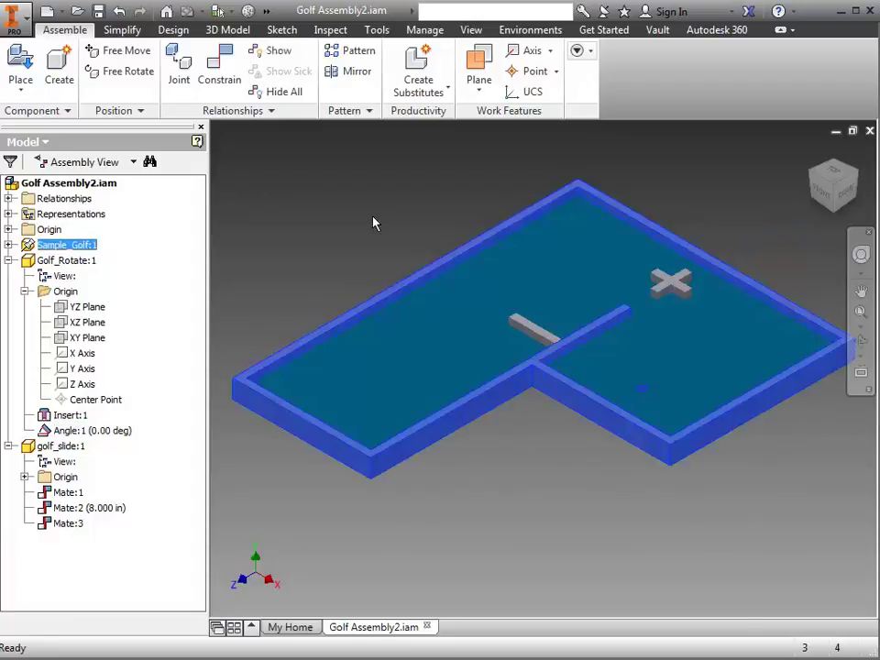
Switch to Inventor Studio and open the Animation Timeline, dismissing the proxy sign-in prompt
left_click(373, 222)
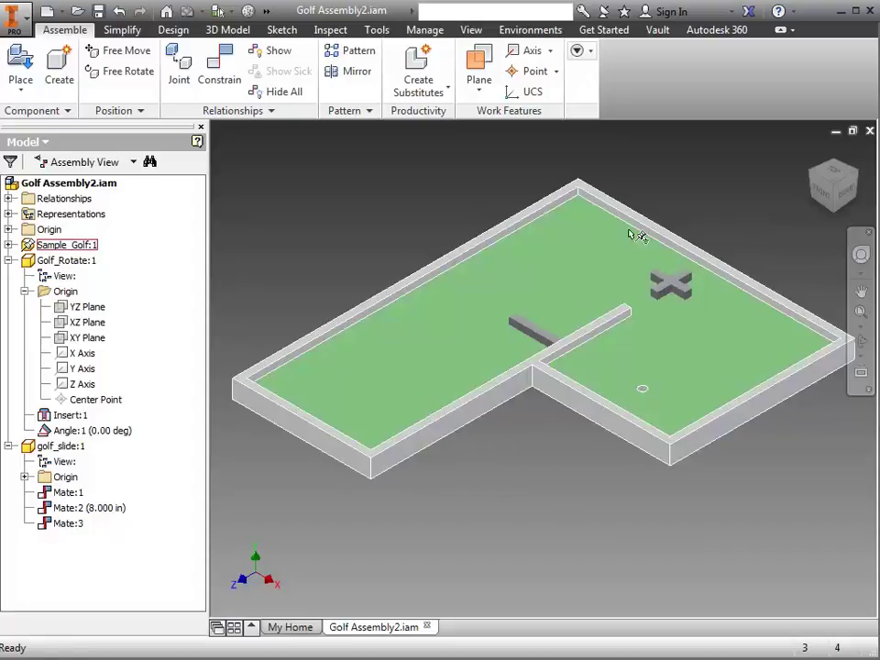
left_click(532, 30)
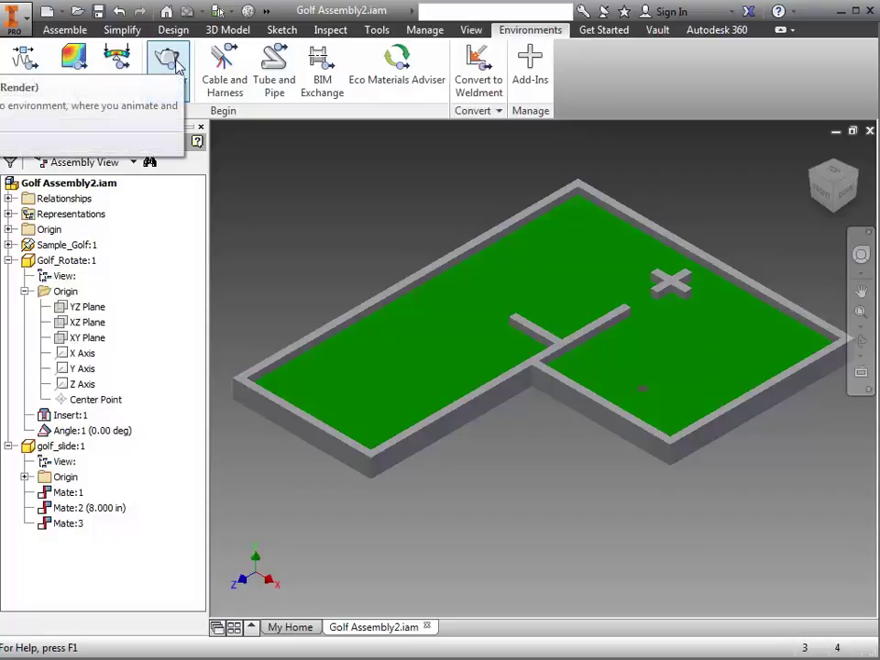
left_click(169, 69)
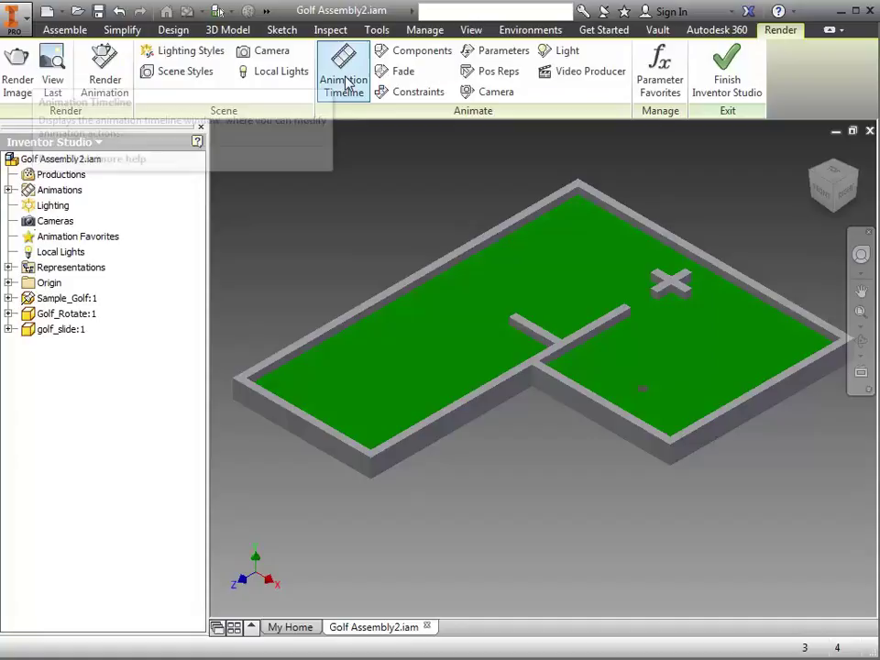
left_click(348, 85)
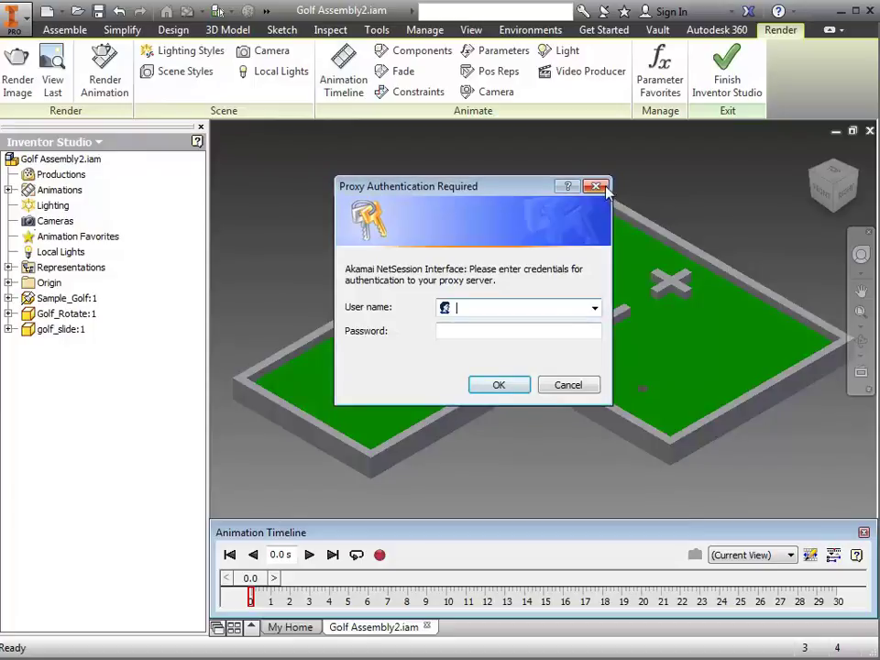
left_click(595, 187)
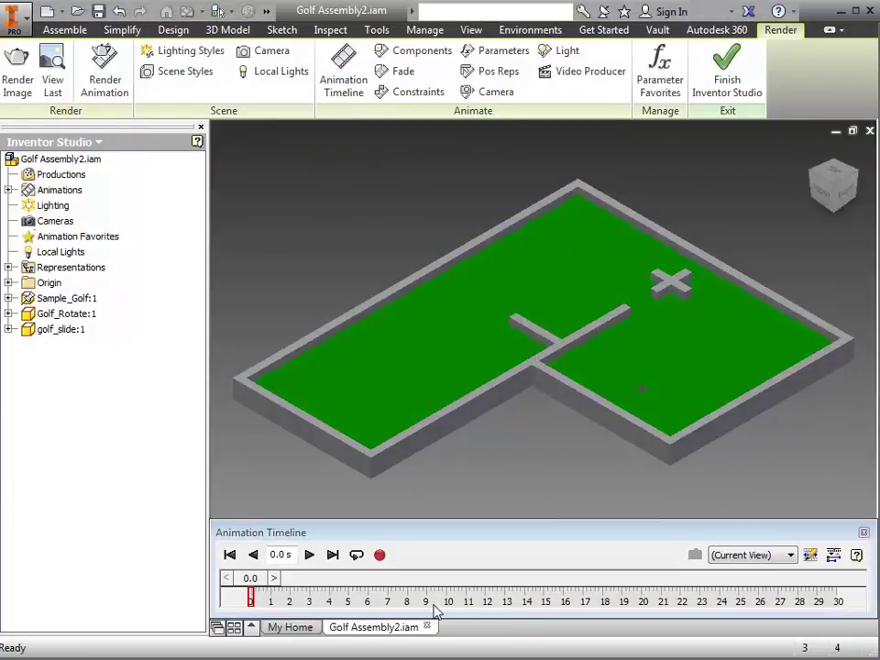
Add a constraint animation driving Mate:3 from 0 to 3.5 in over 0–2 s
left_click(832, 555)
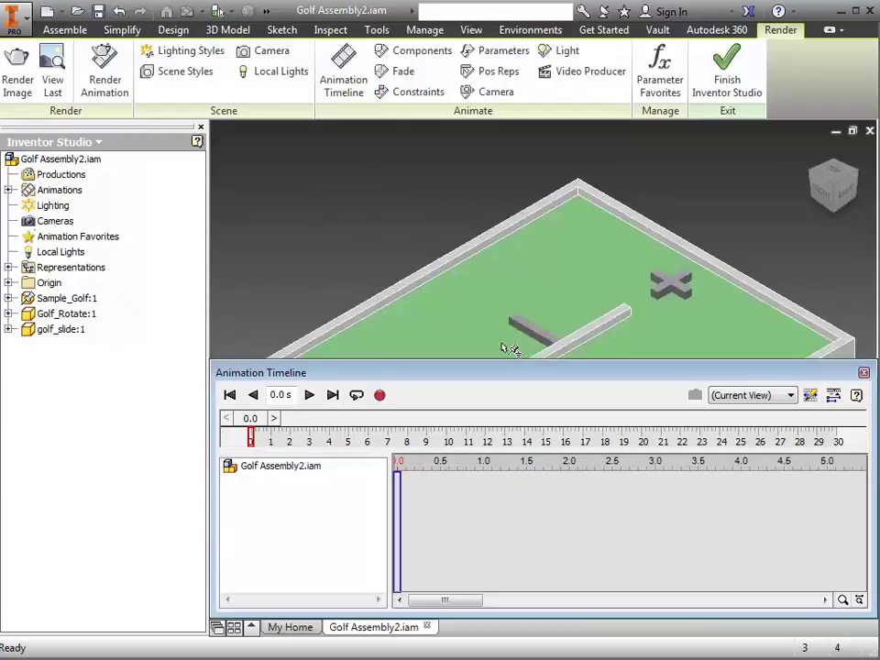
left_click(421, 95)
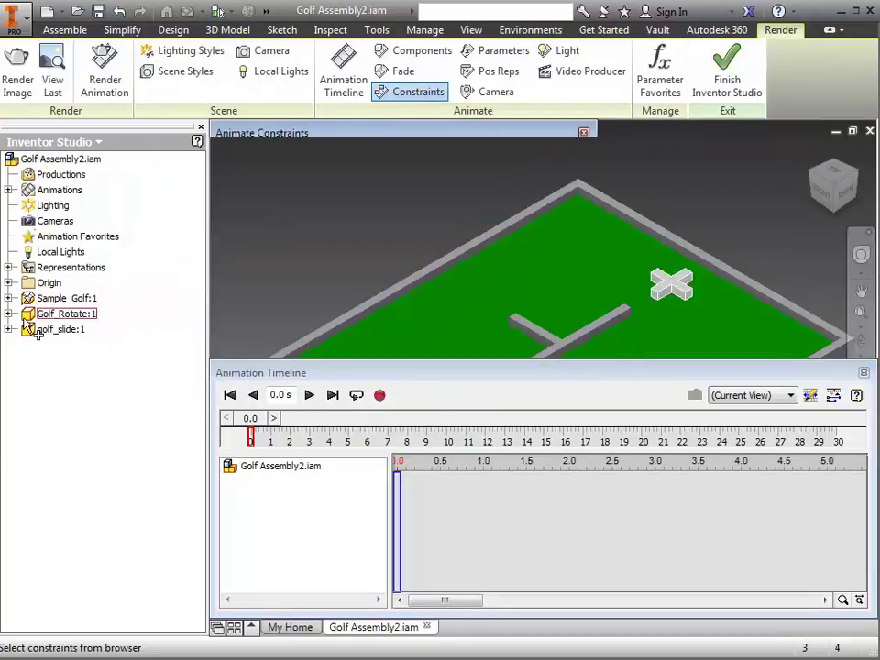
left_click(9, 330)
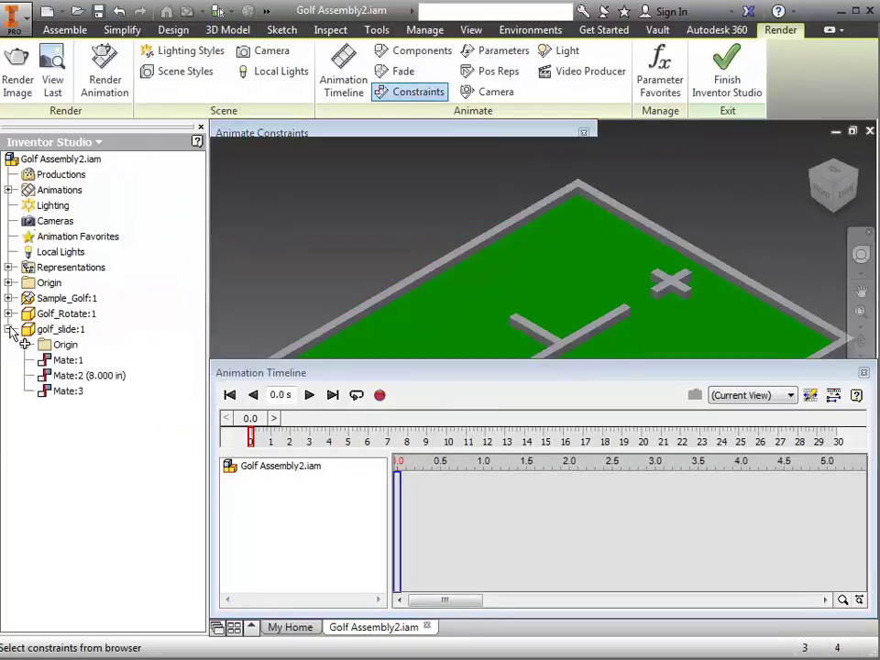
left_click(67, 392)
mouse_move(423, 133)
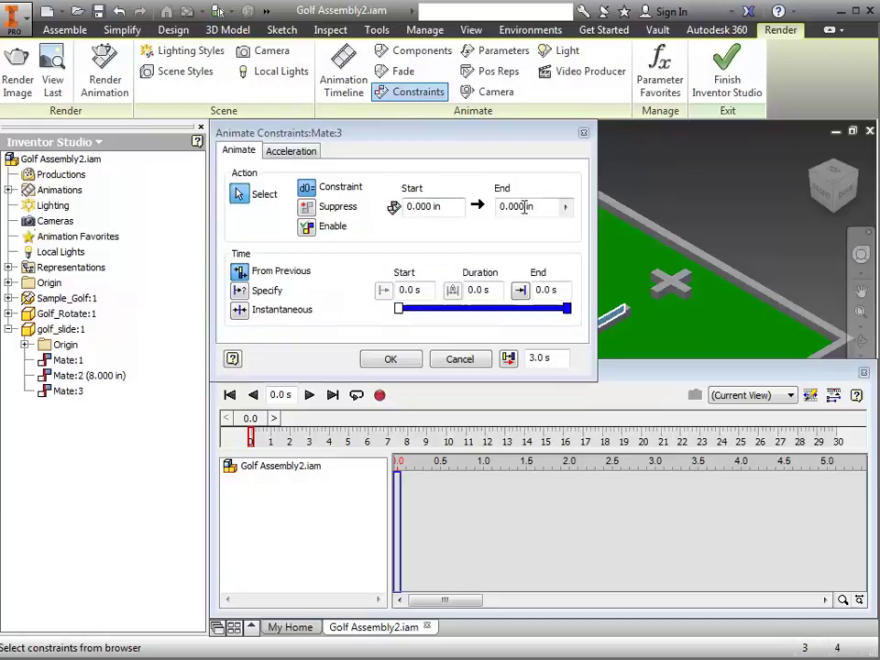
left_click_drag(537, 206, 518, 206)
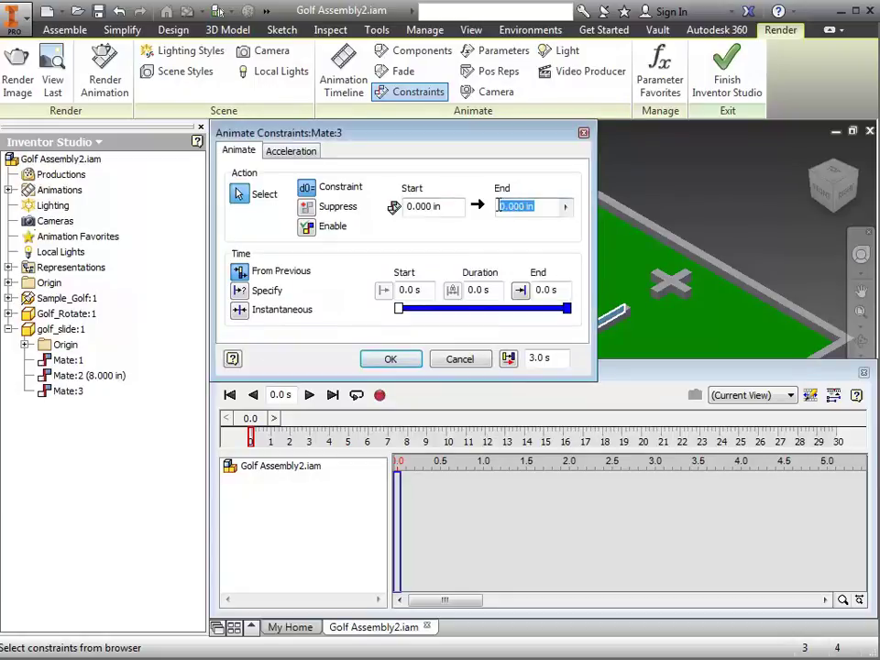
type("3.5")
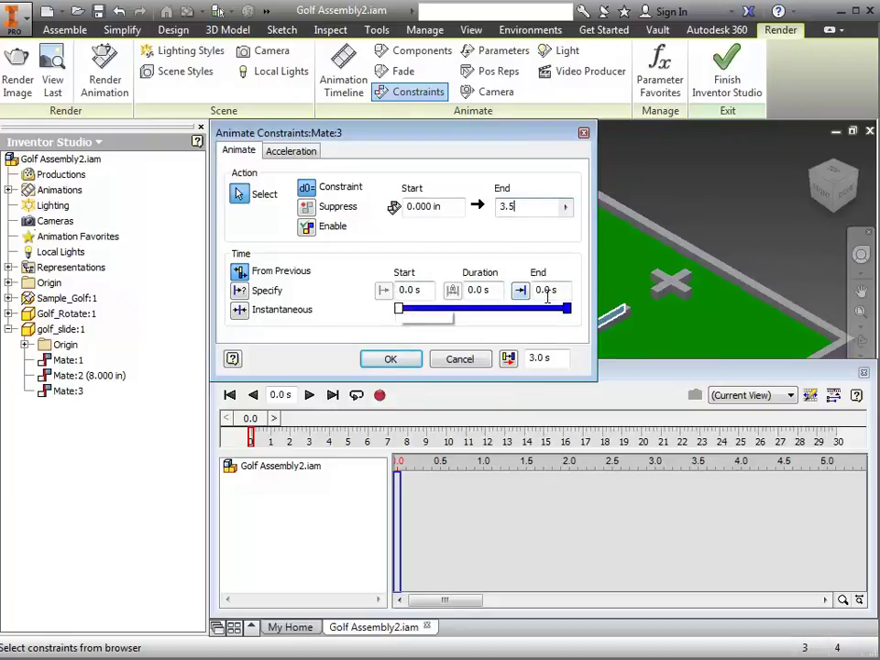
left_click_drag(546, 290, 536, 289)
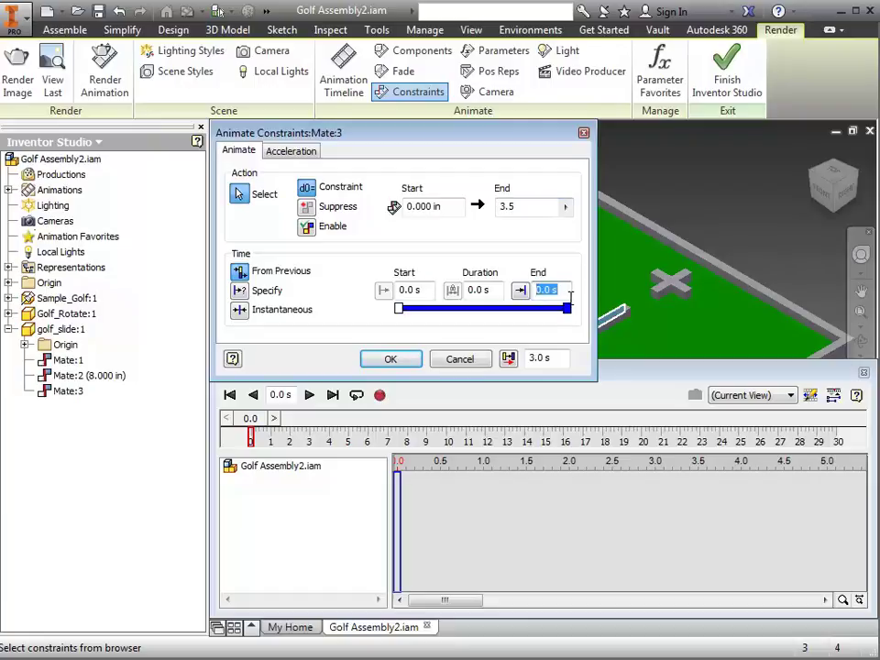
type("2")
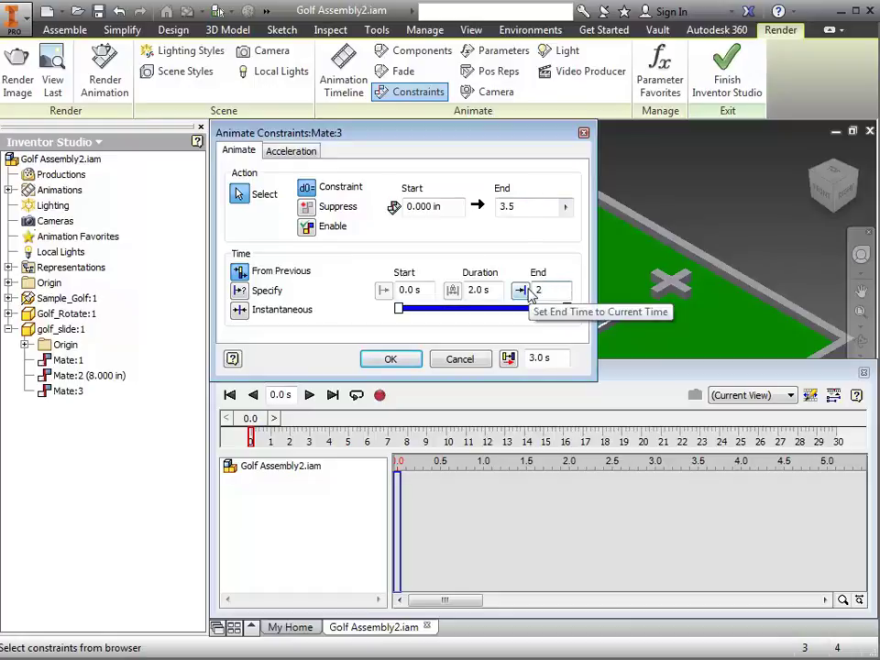
left_click(390, 358)
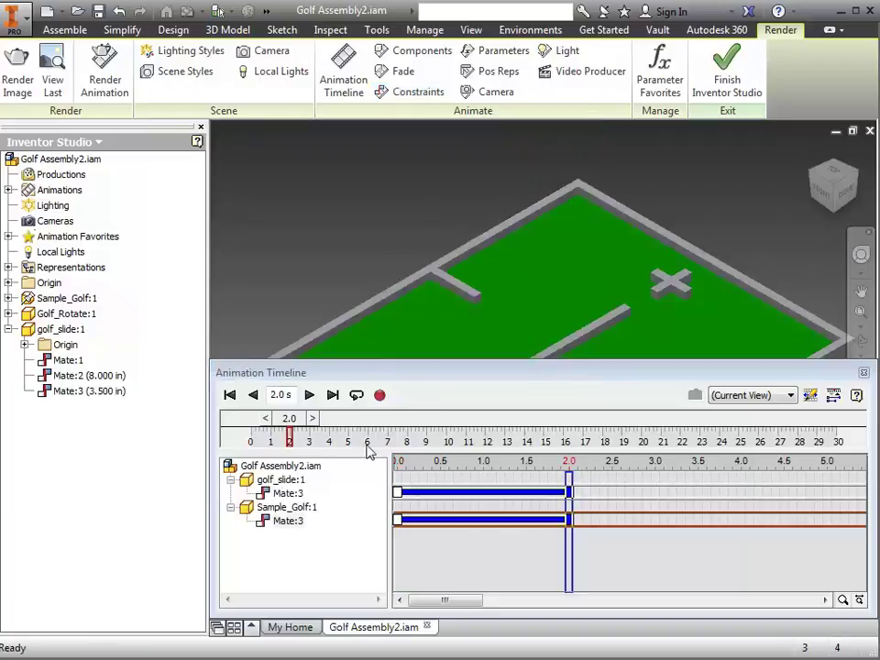
Play the slide-out animation from the start and stop it
left_click(229, 395)
left_click(308, 395)
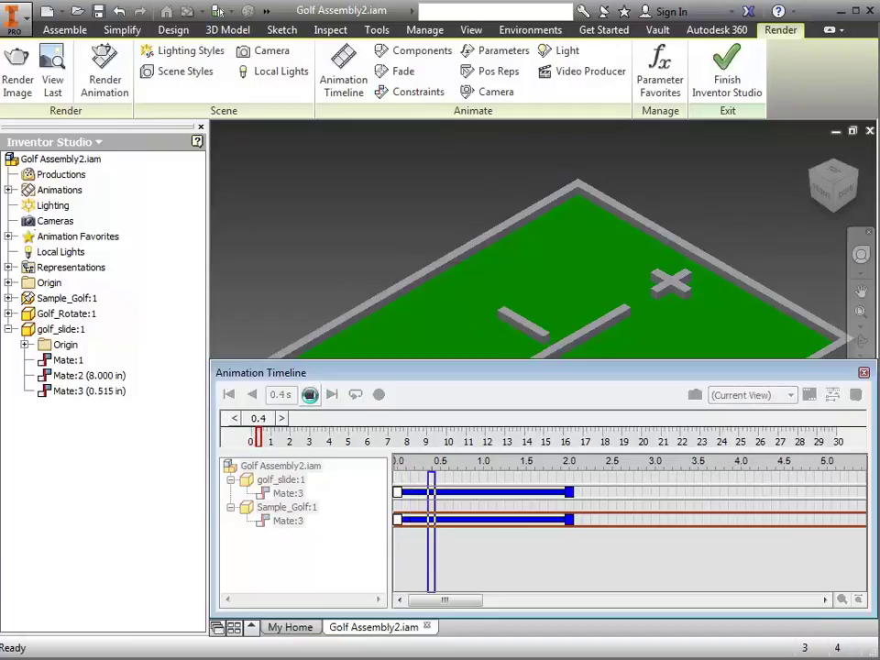
left_click(309, 395)
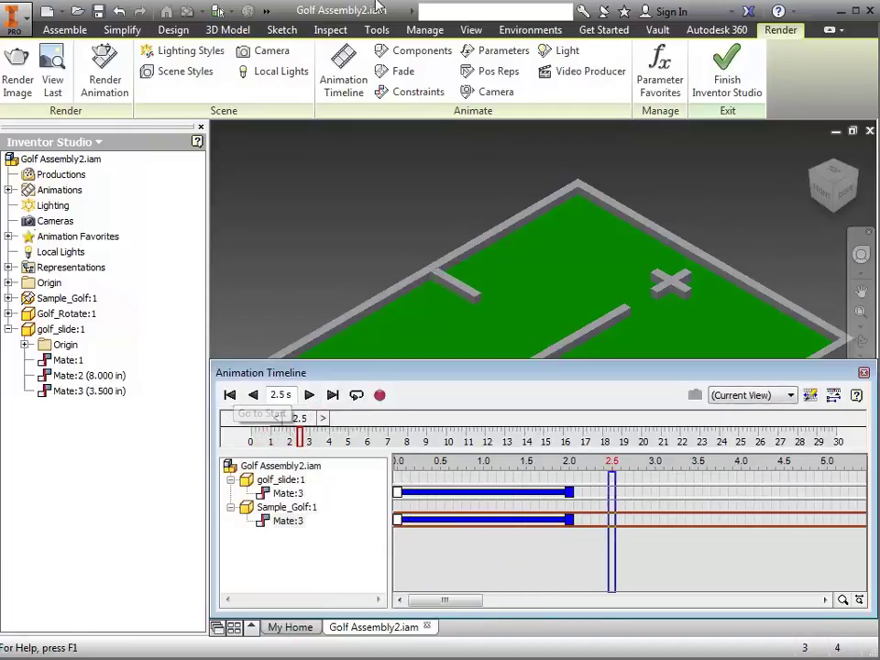
Animate Mate:3 back to 0 in from 2.0 s to 4 s, then replay from the start
left_click(433, 92)
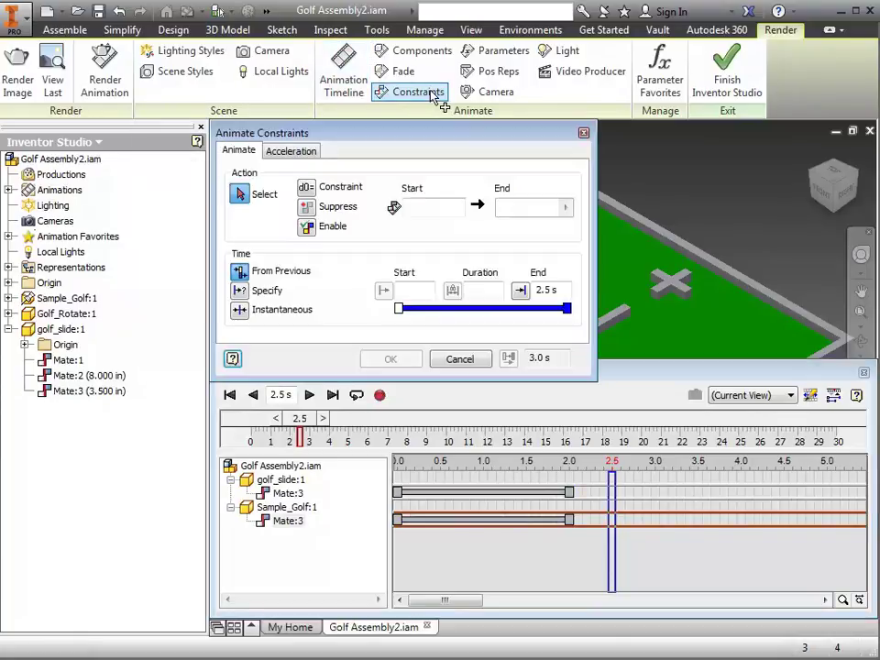
left_click(72, 392)
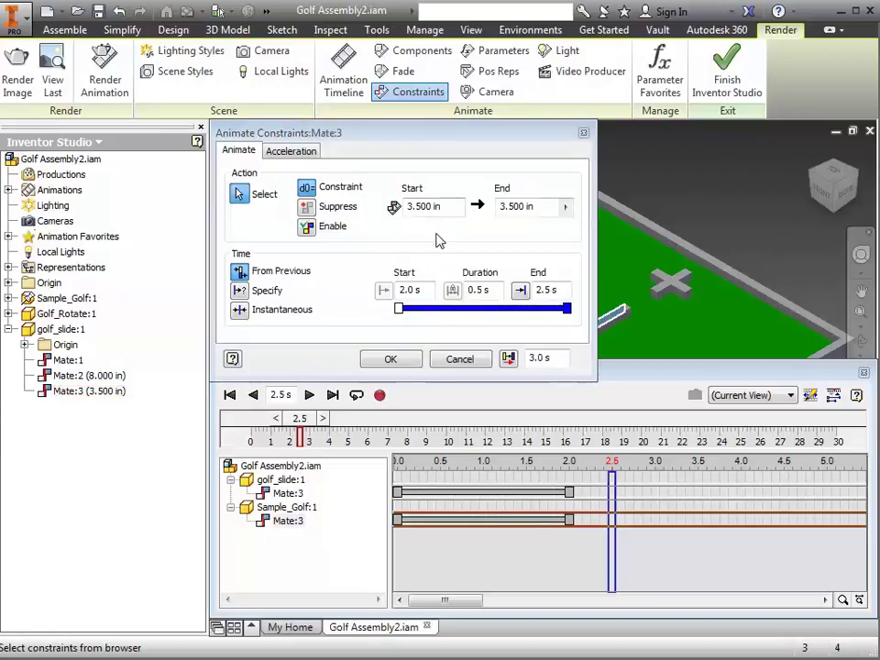
left_click(539, 207)
type("0")
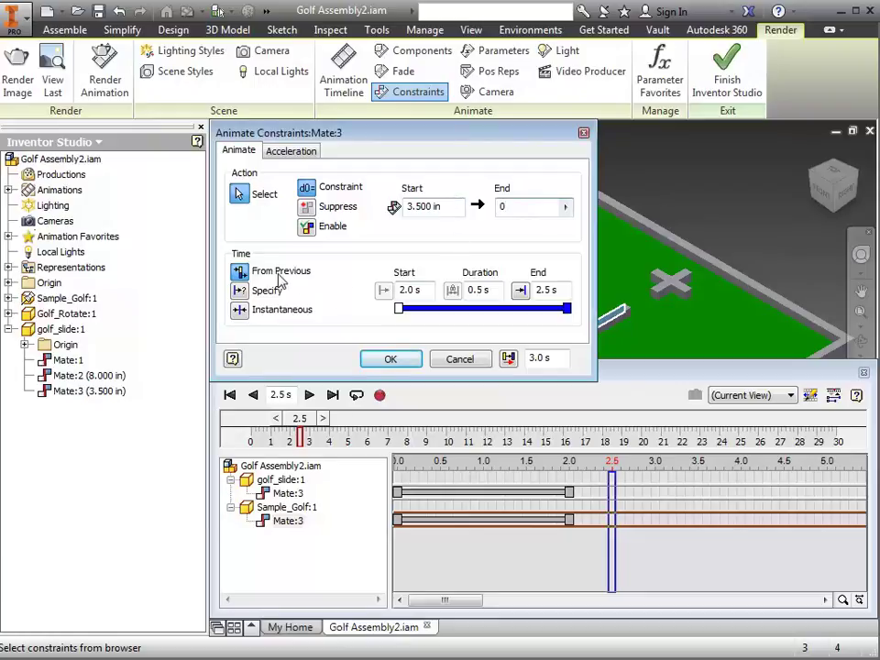
left_click(240, 289)
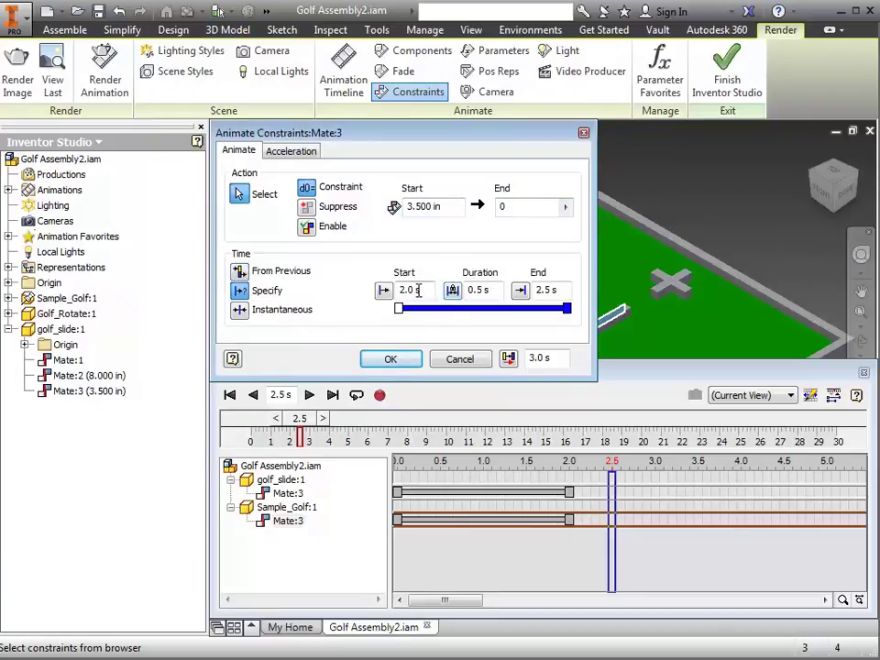
double_click(560, 291)
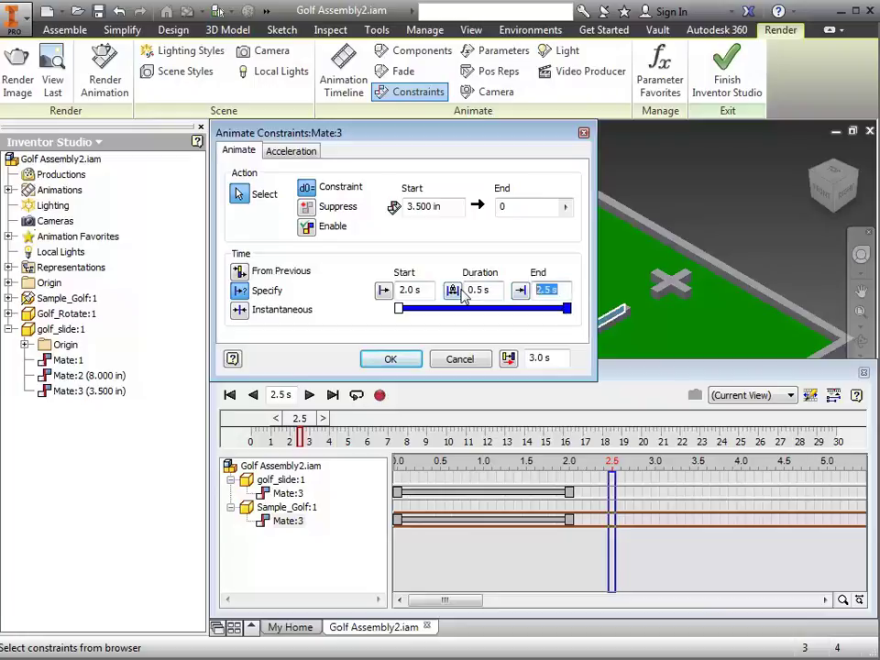
type("4")
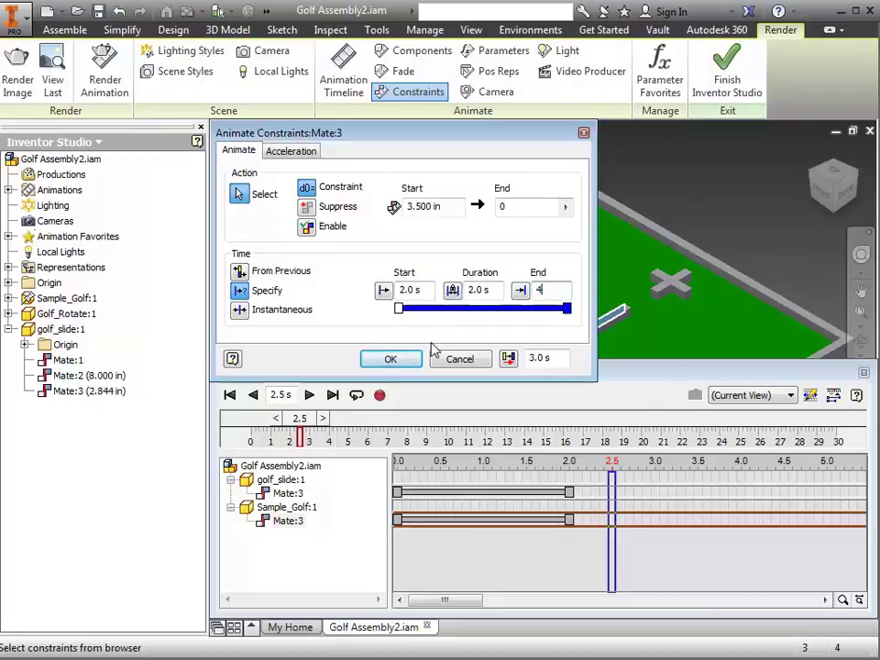
left_click(390, 359)
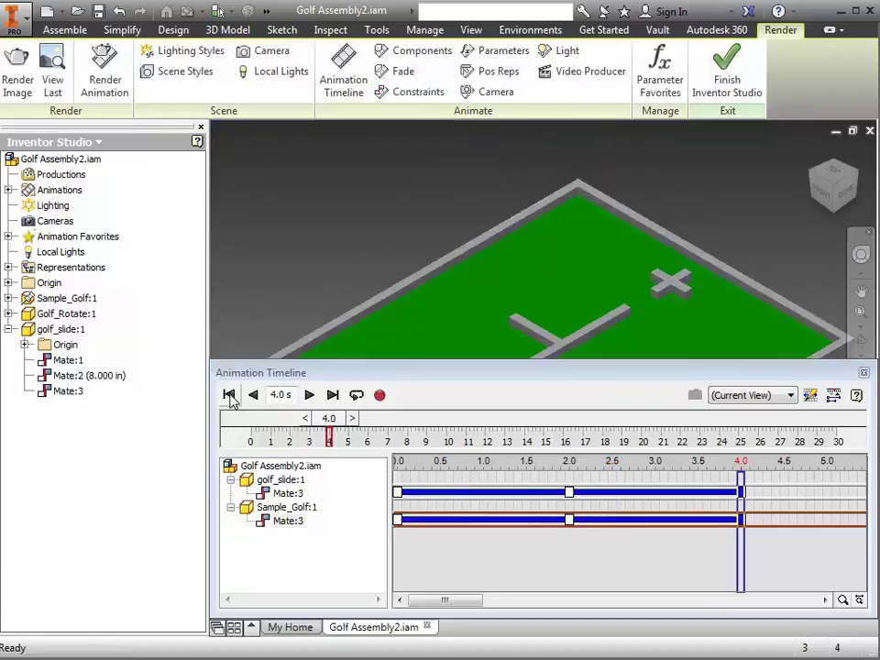
left_click(230, 394)
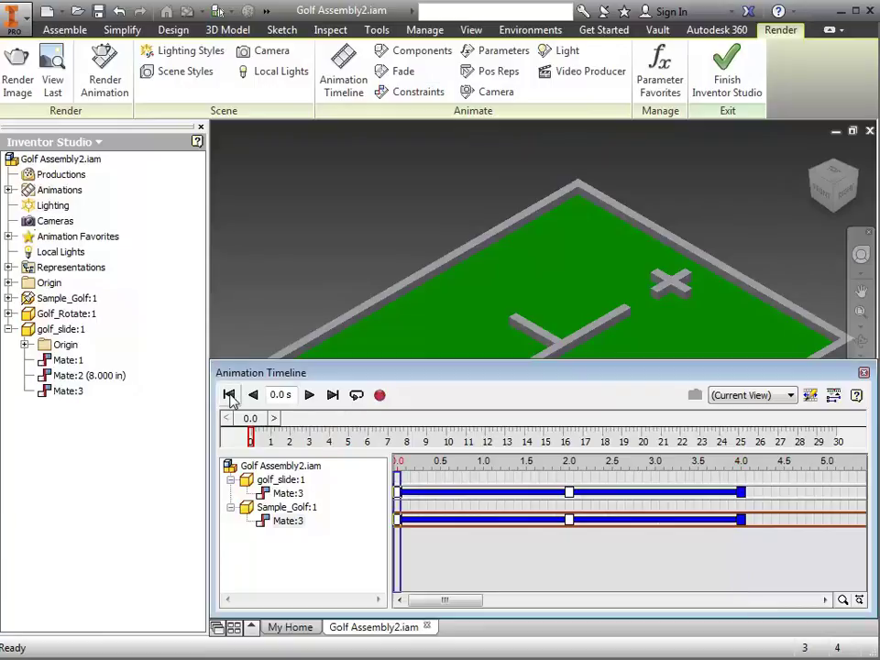
left_click(309, 395)
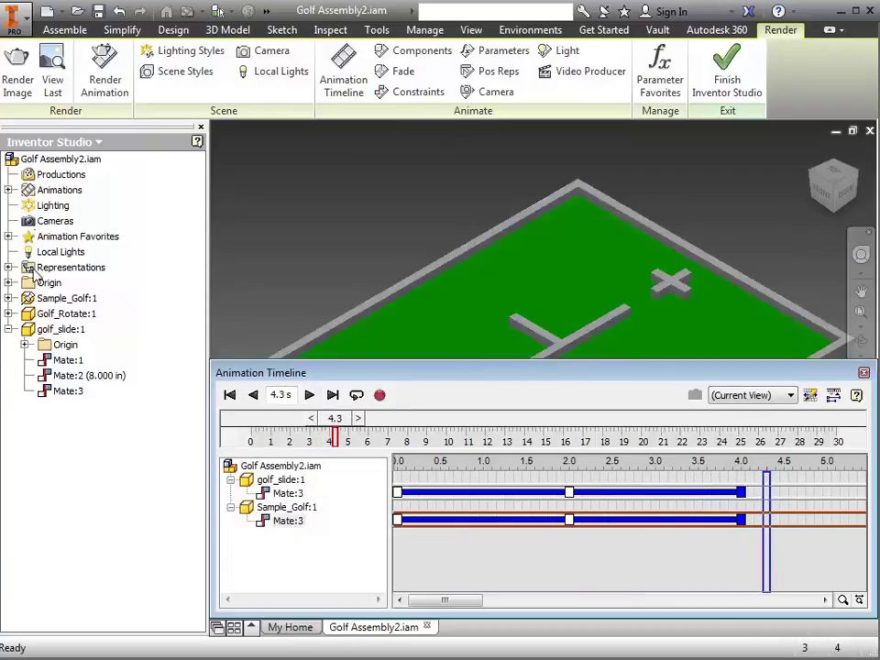
Animate Golf_Rotate's Angle:1 to 1500 deg, timed from 0.5 s to 4 s
left_click(8, 313)
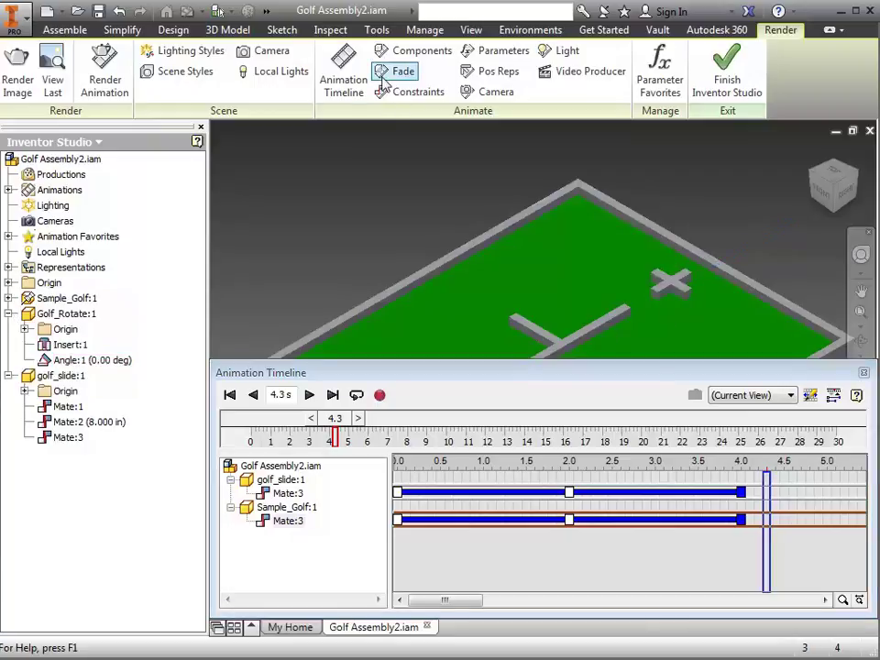
left_click(406, 92)
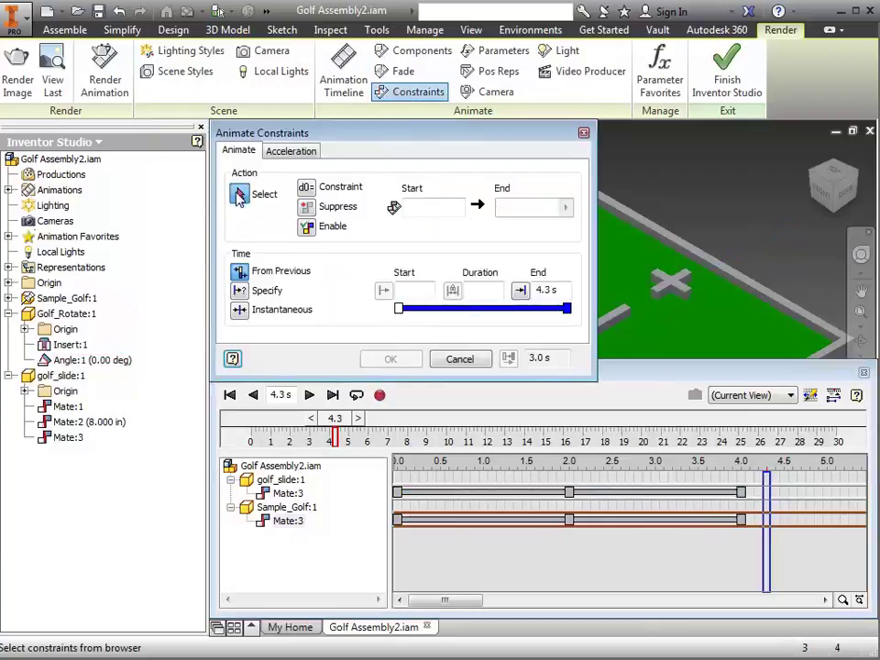
left_click(64, 360)
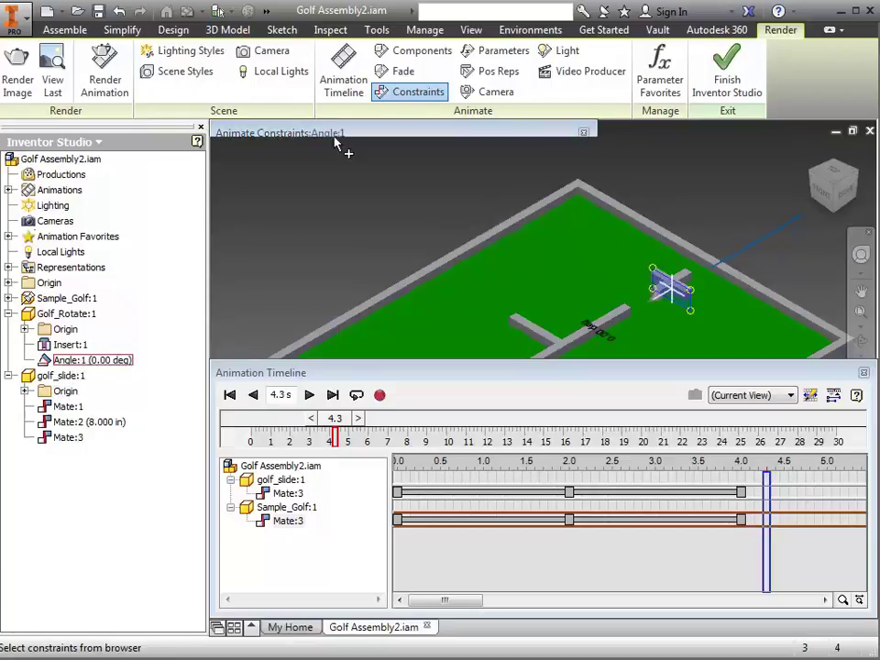
mouse_move(344, 150)
left_click(526, 206)
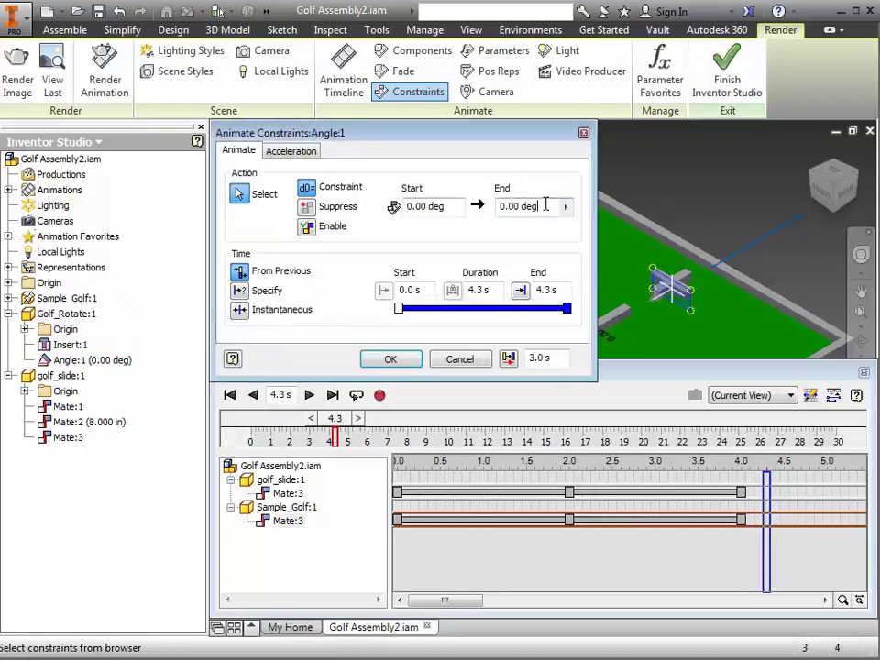
type("1500")
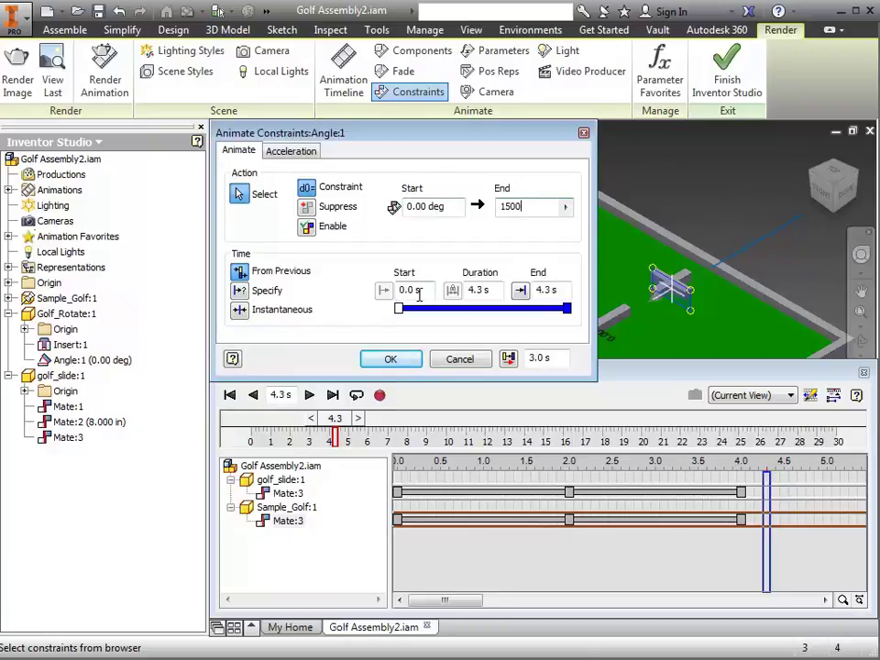
left_click(240, 289)
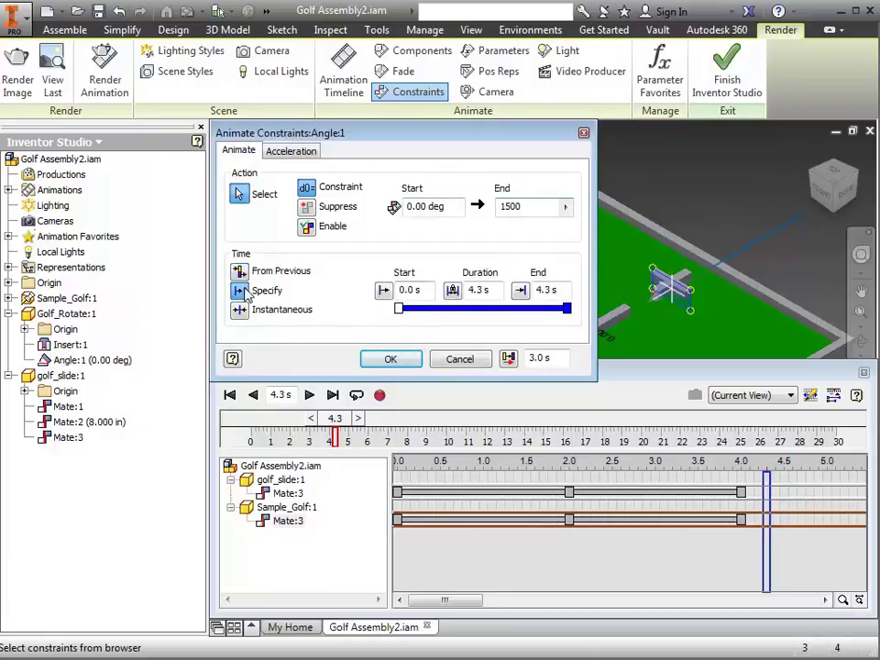
double_click(420, 291)
type(".5")
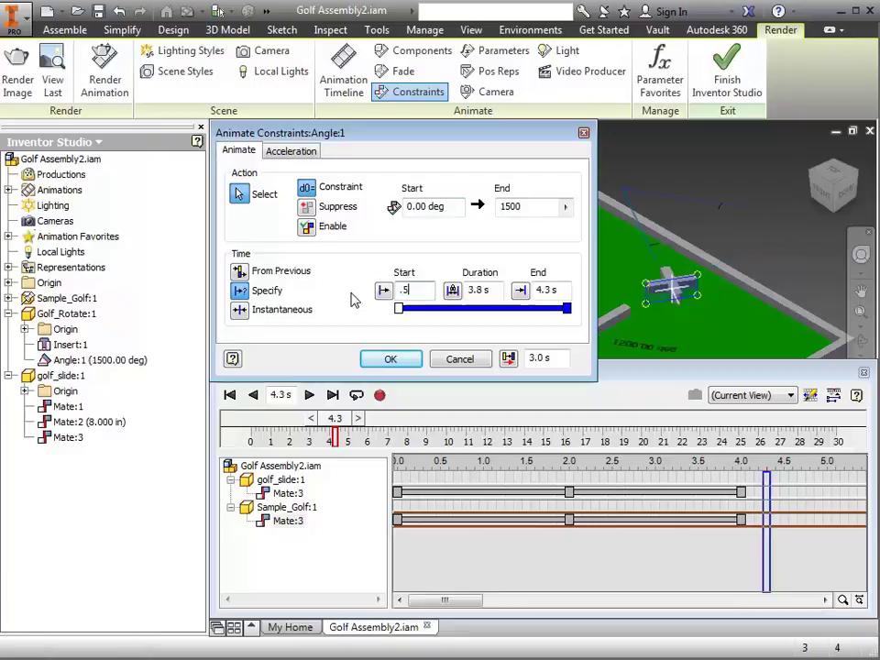
key("Tab")
key("Tab")
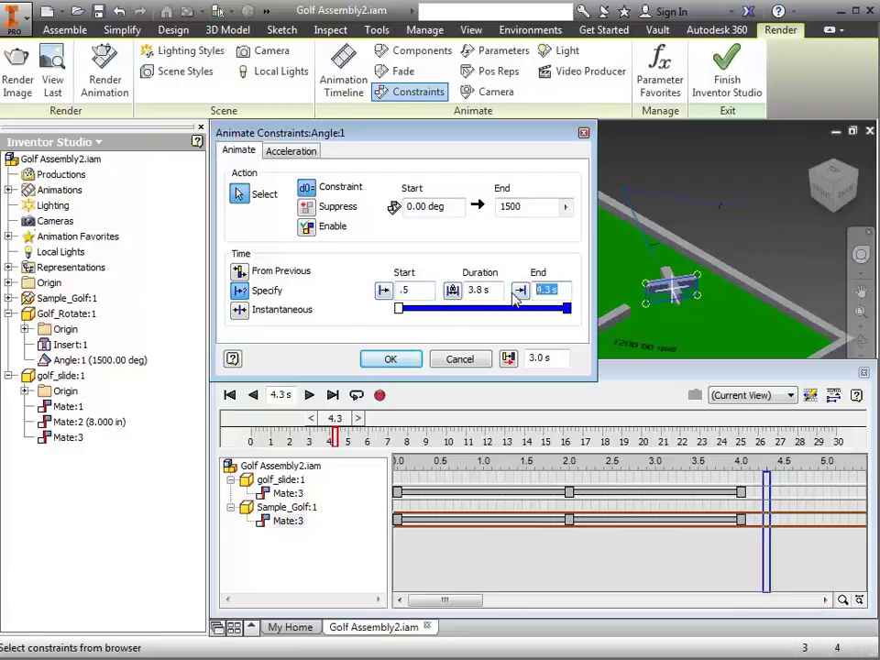
type("4")
left_click(392, 358)
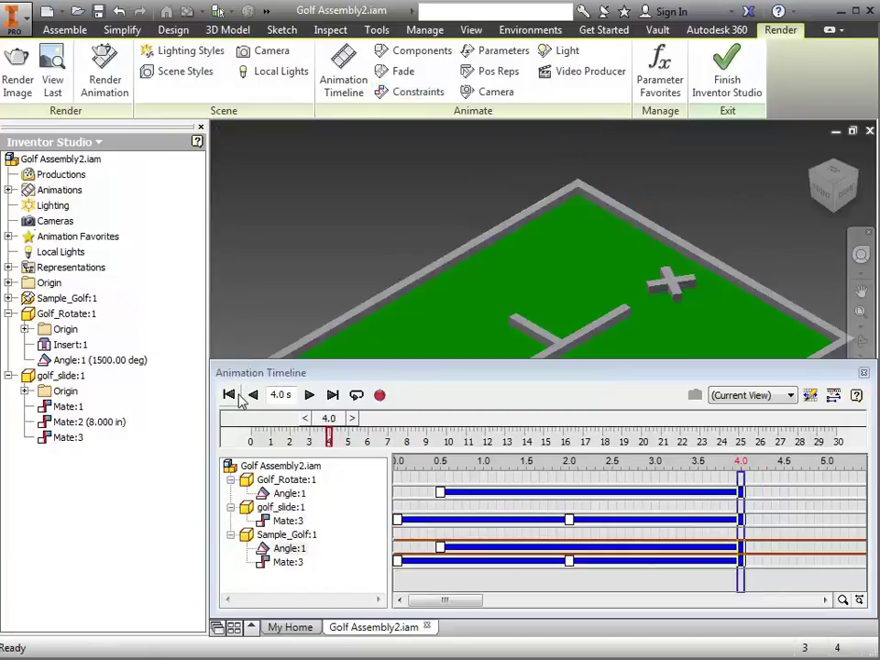
Rewind and play the full slide-and-spin animation
left_click(230, 395)
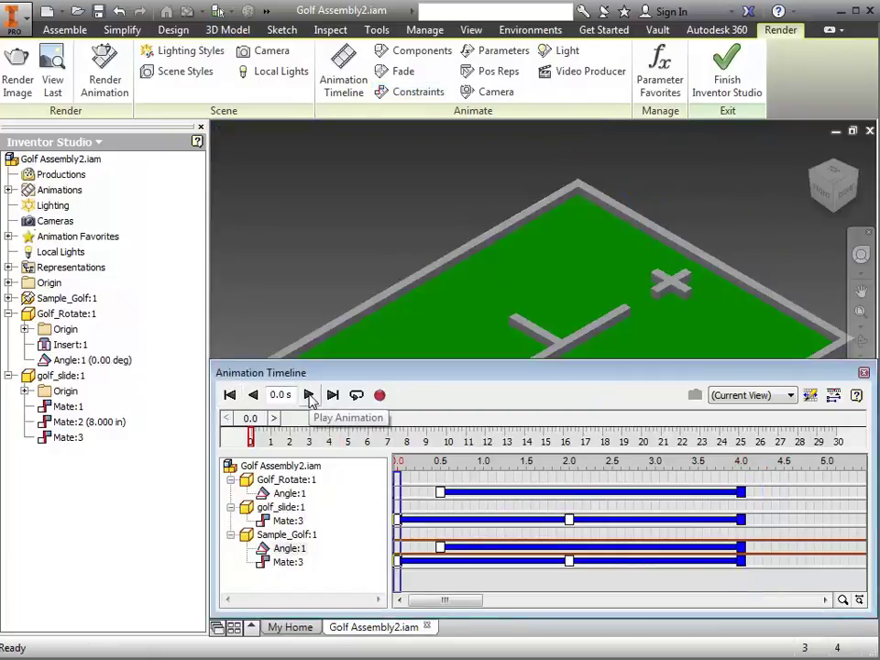
left_click(309, 397)
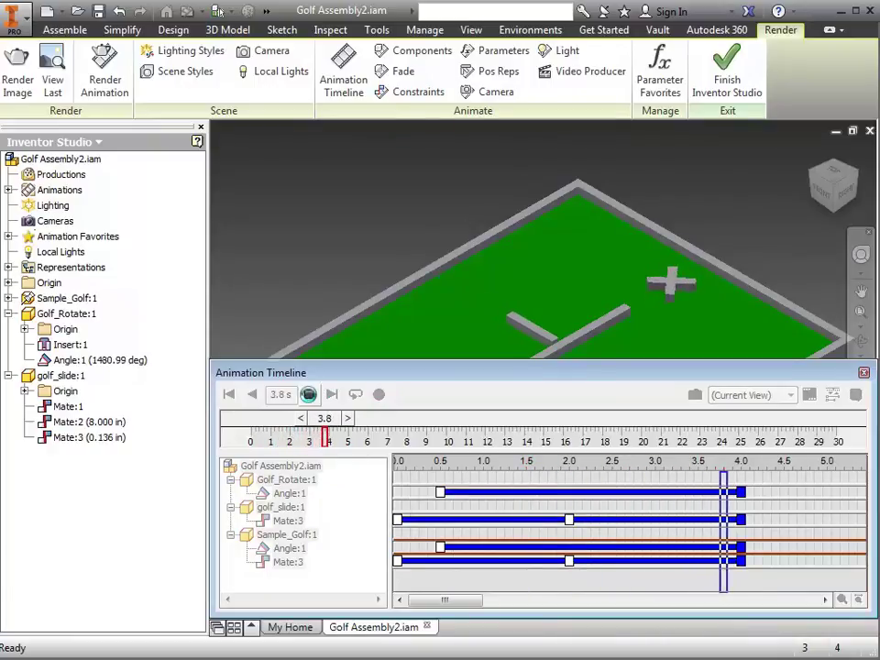
left_click(309, 395)
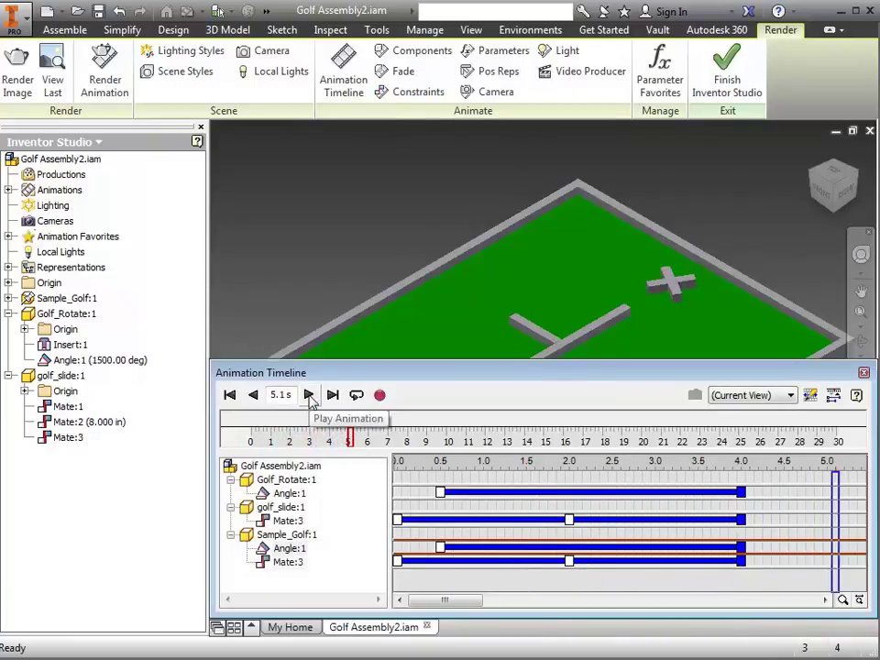